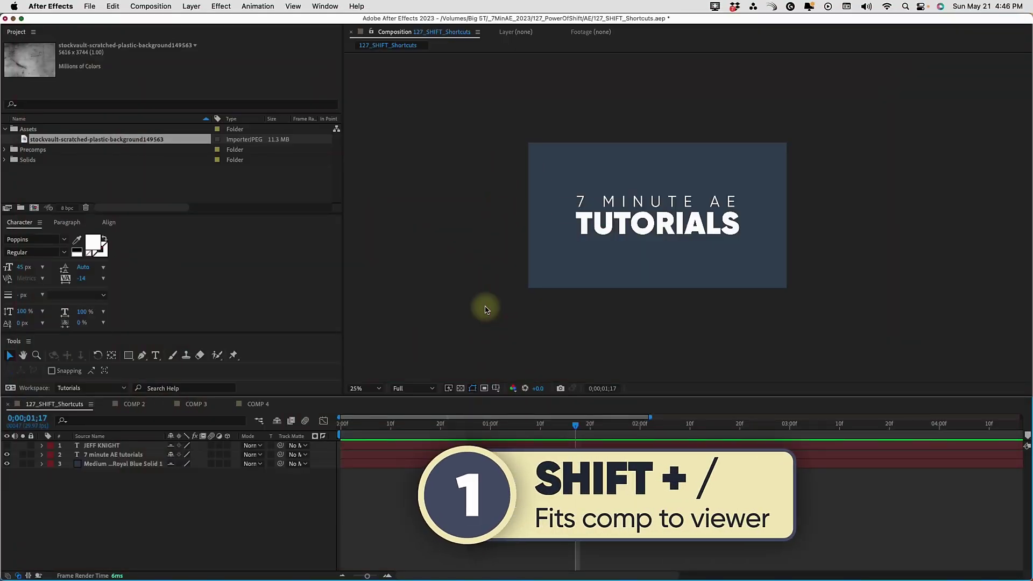
Cycle the viewer zoom with Shift+/ through 100%, fit and 25%, ending fitted to the viewer
key(shift+slash)
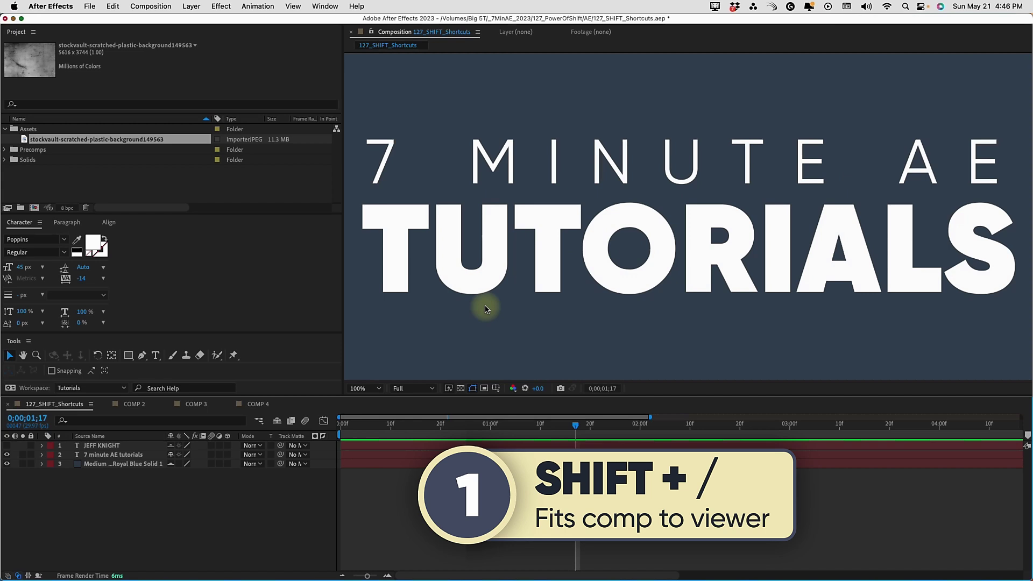
key(shift+slash)
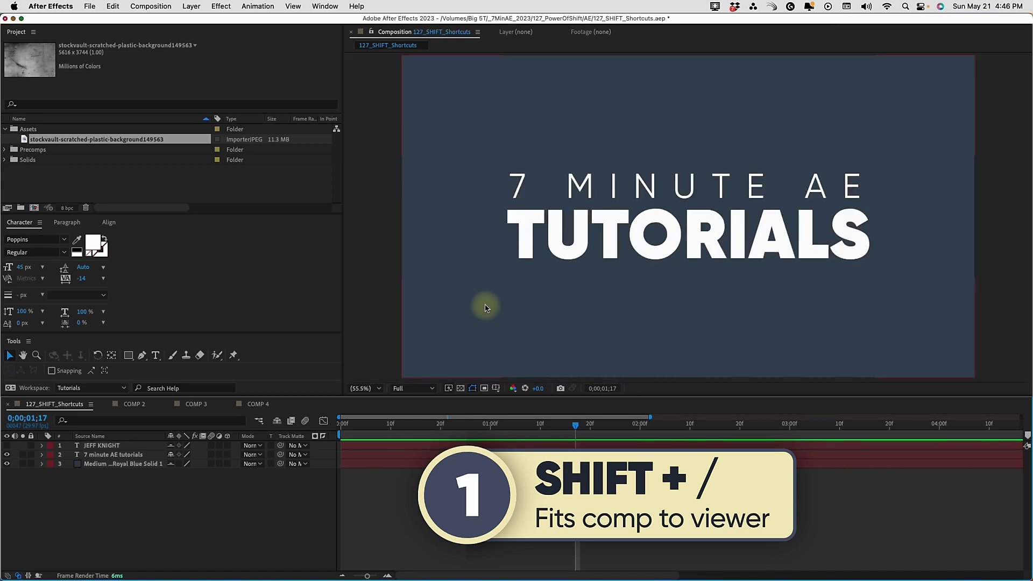
key(shift+slash)
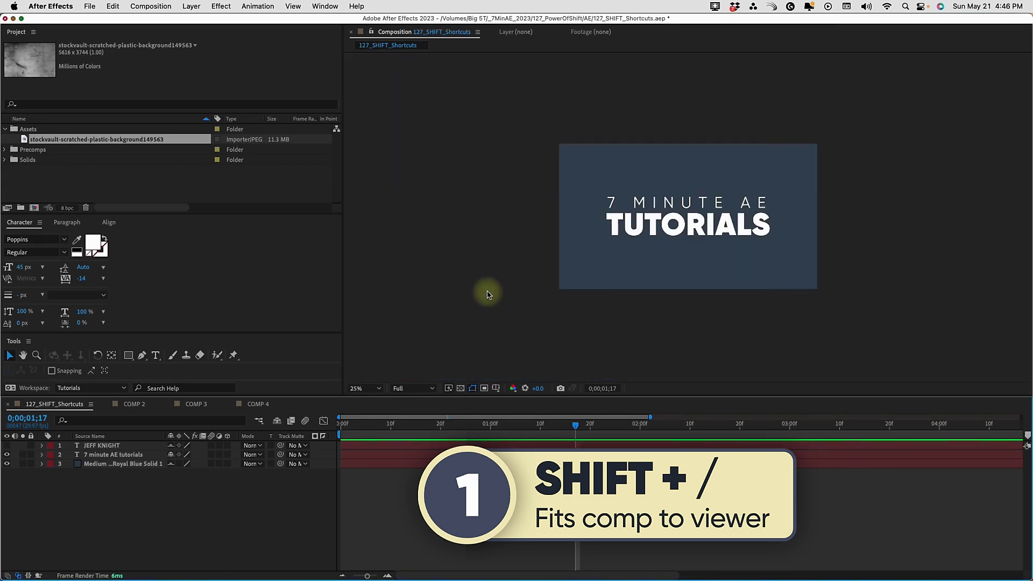
key(shift+slash)
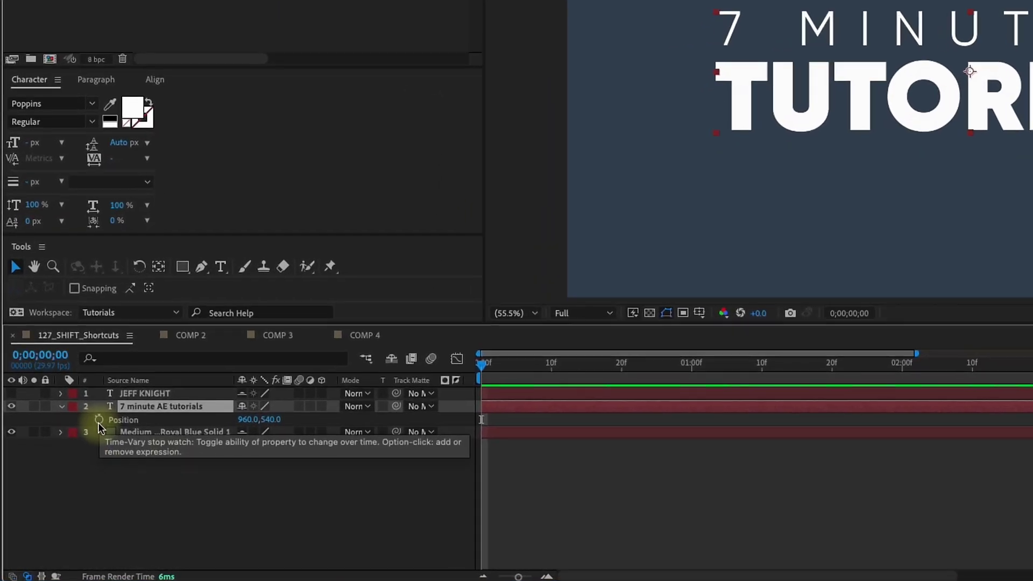
Keyframe the title's Position at frame 0 and step 10 frames forward and back with Shift+PgDn/PgUp
click(99, 420)
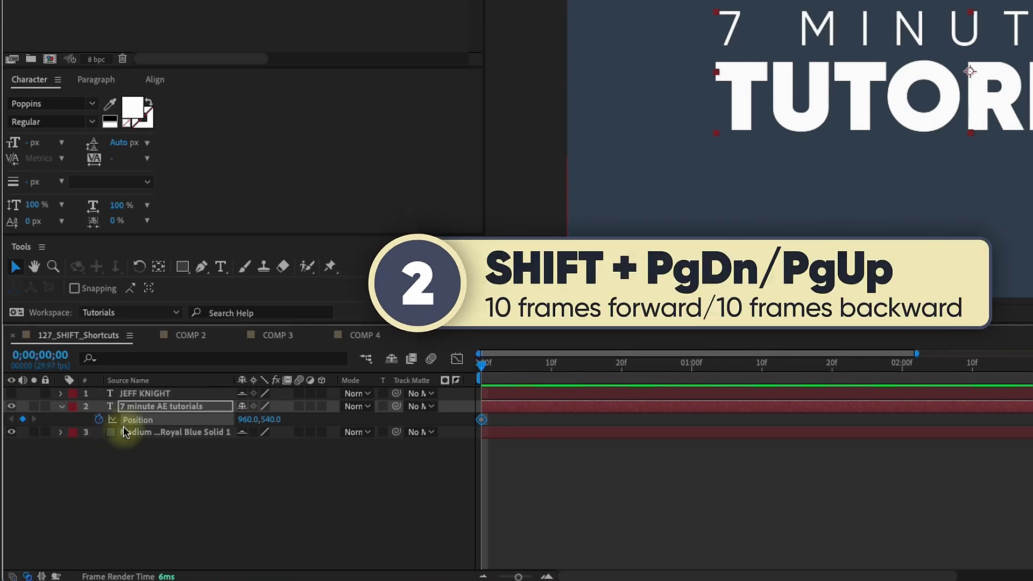
key(shift+Page_Down)
key(shift+Page_Down)
key(shift+Page_Down)
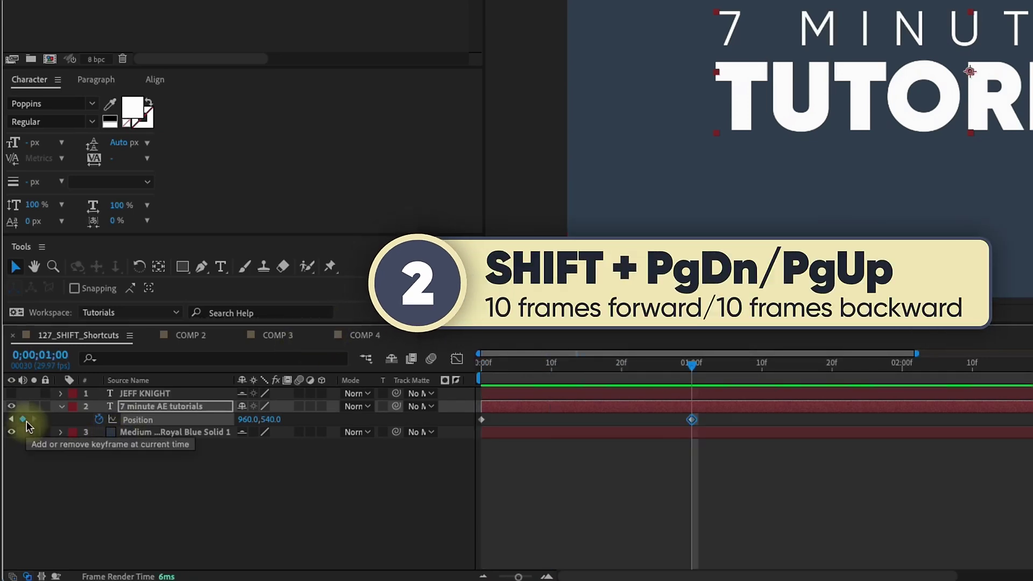
key(shift+Page_Up)
key(shift+Page_Up)
key(shift+Page_Up)
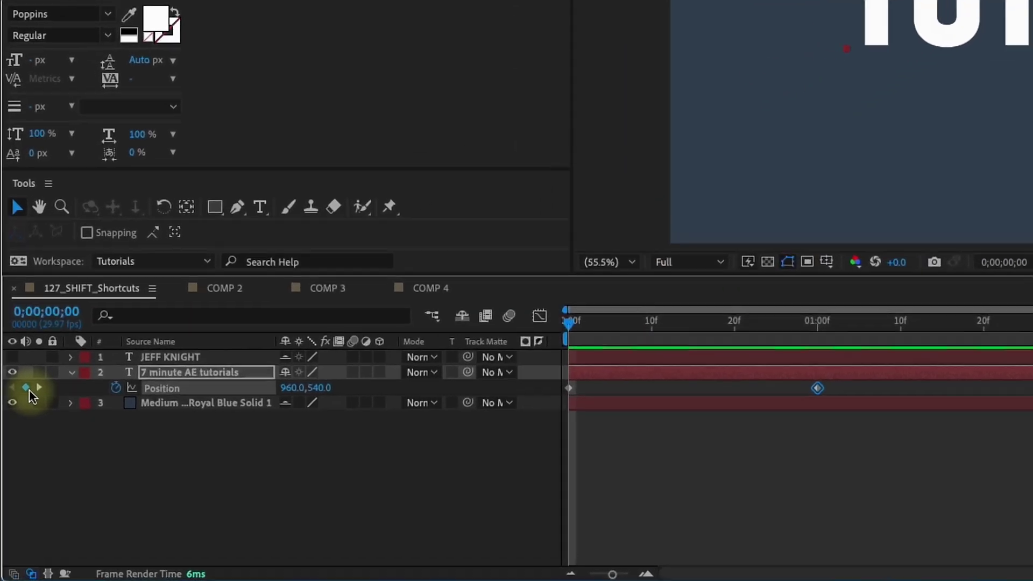
click(206, 375)
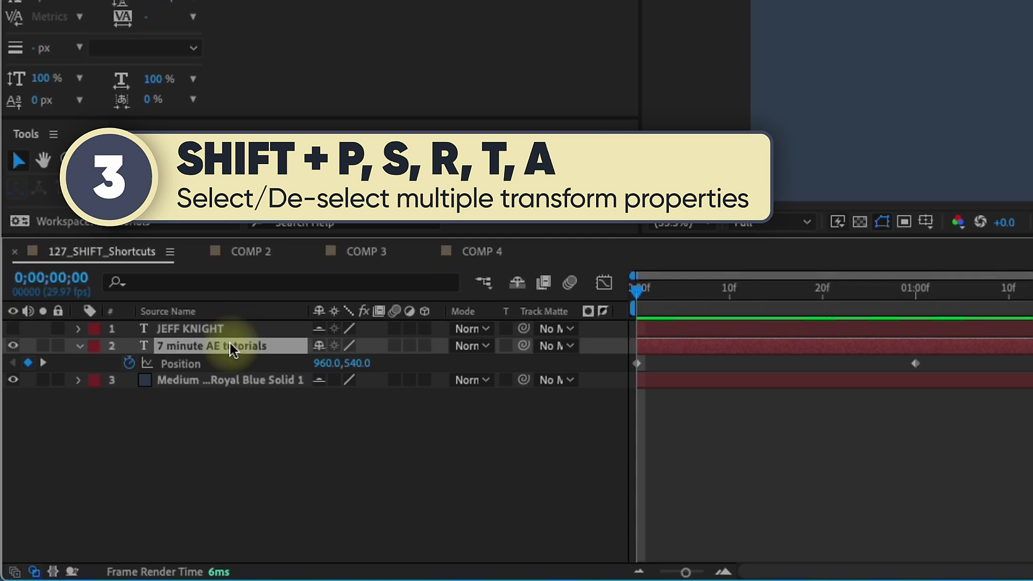
key(shift+s)
key(shift+r)
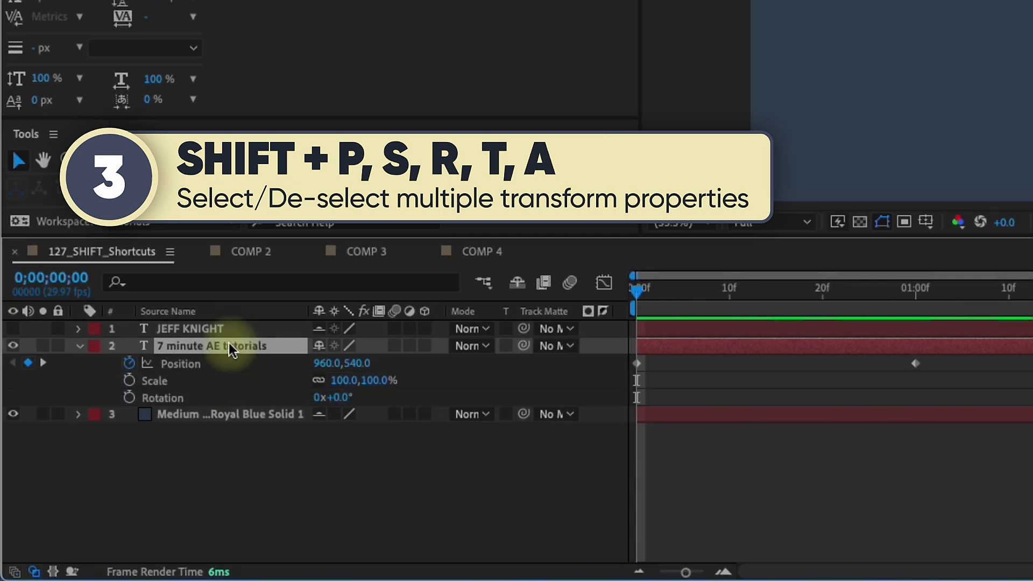
key(shift+t)
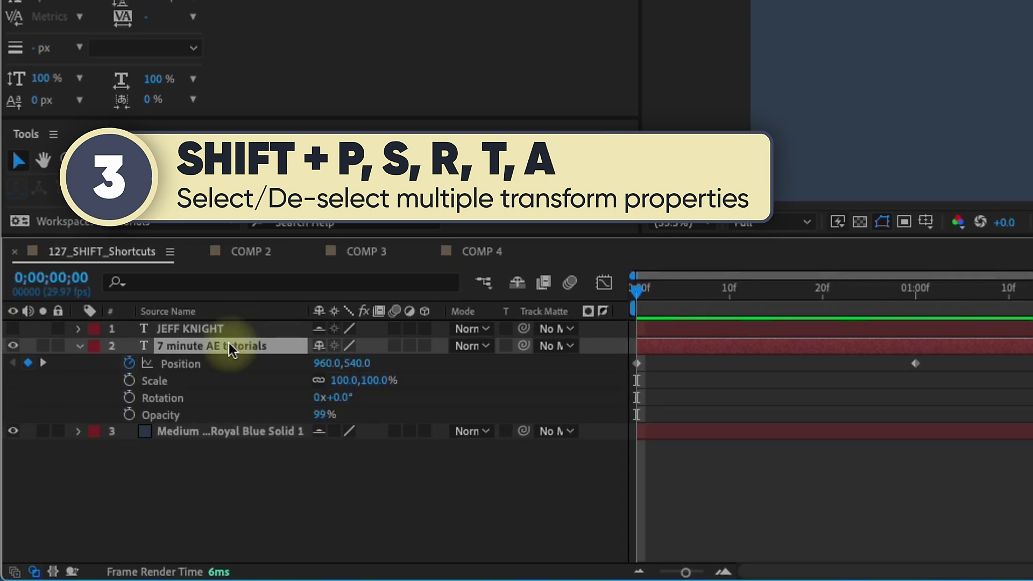
key(shift+a)
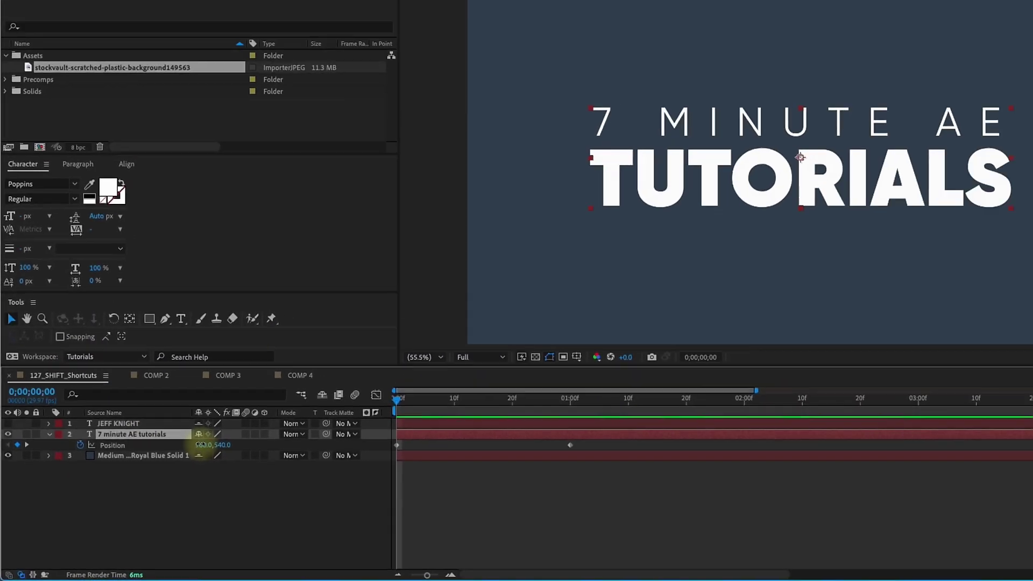
drag(306, 376, 317, 382)
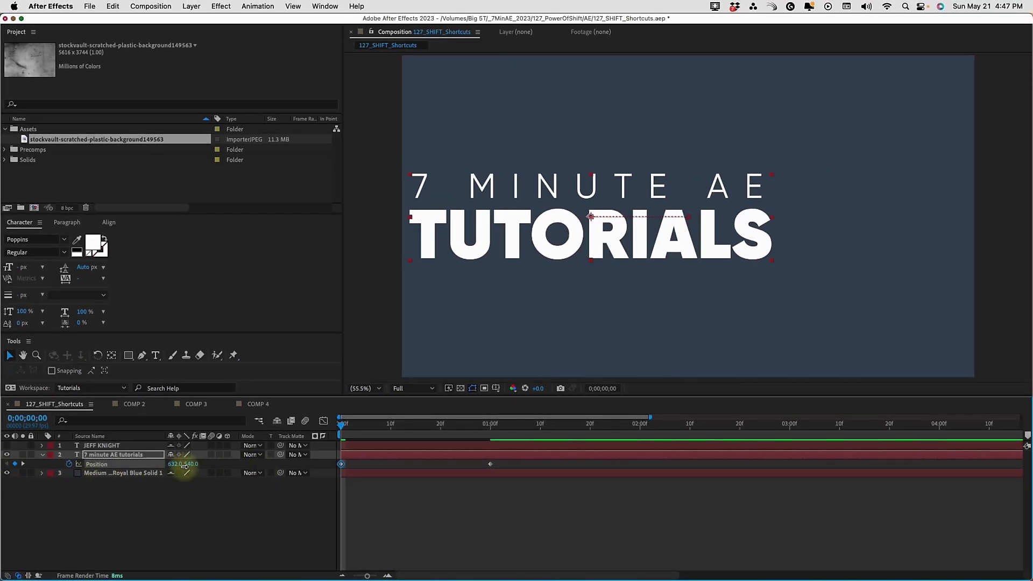
drag(163, 463, 240, 472)
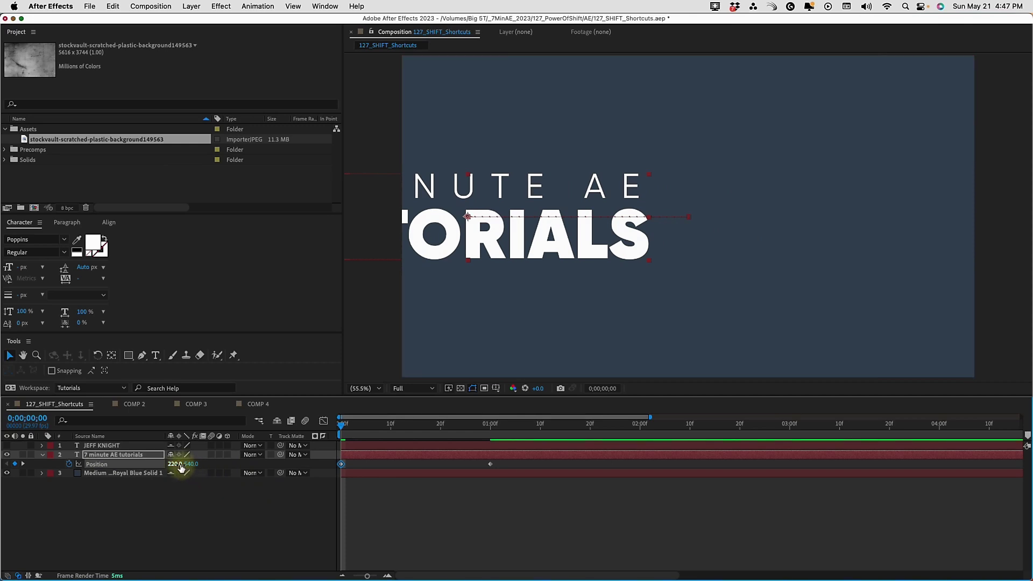
Shift-drag the title sideways with Y locked at 540, drag it freely, then jump to the 1-second keyframe
key(super+z)
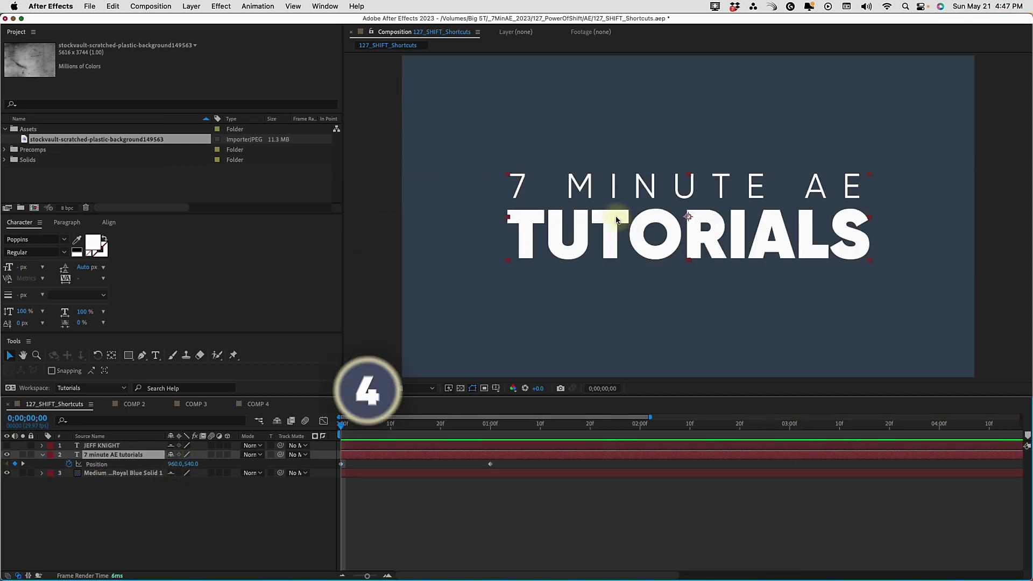
drag(617, 220, 709, 224)
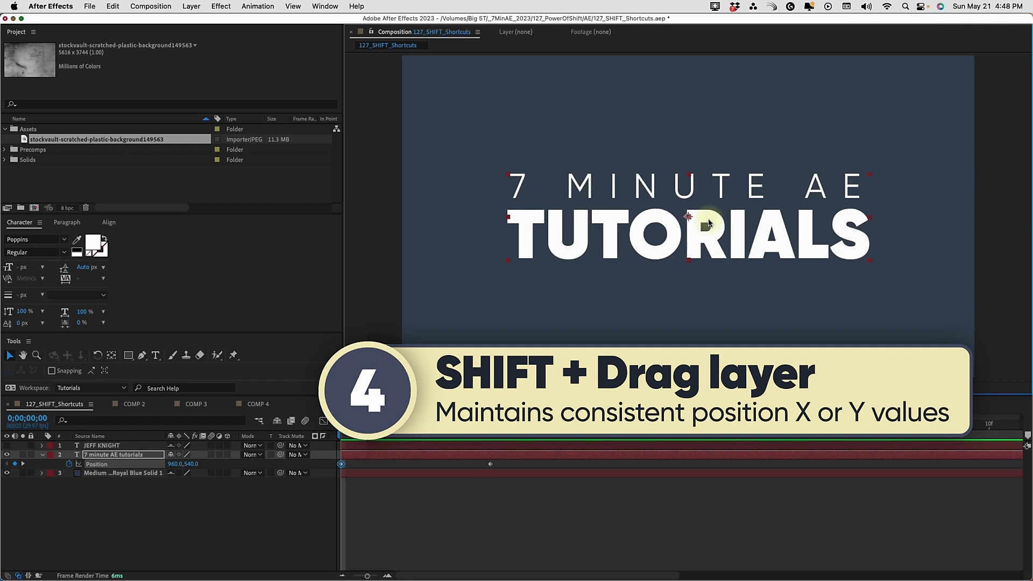
drag(708, 227, 199, 248)
key(k)
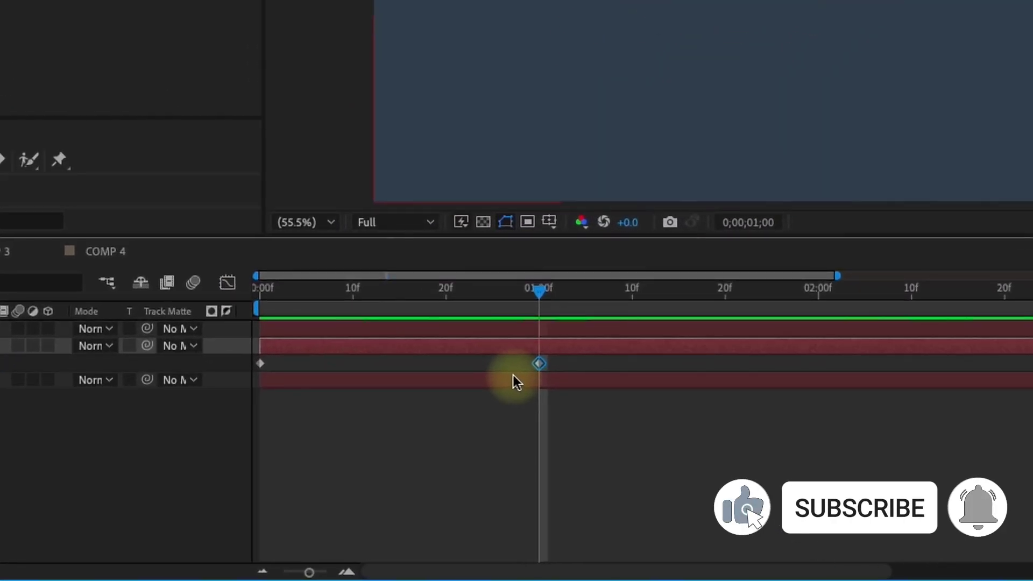
Give the 1-second Position keyframe an Easy Ease In with Shift+F9, undoing the other ease variants
key(F9)
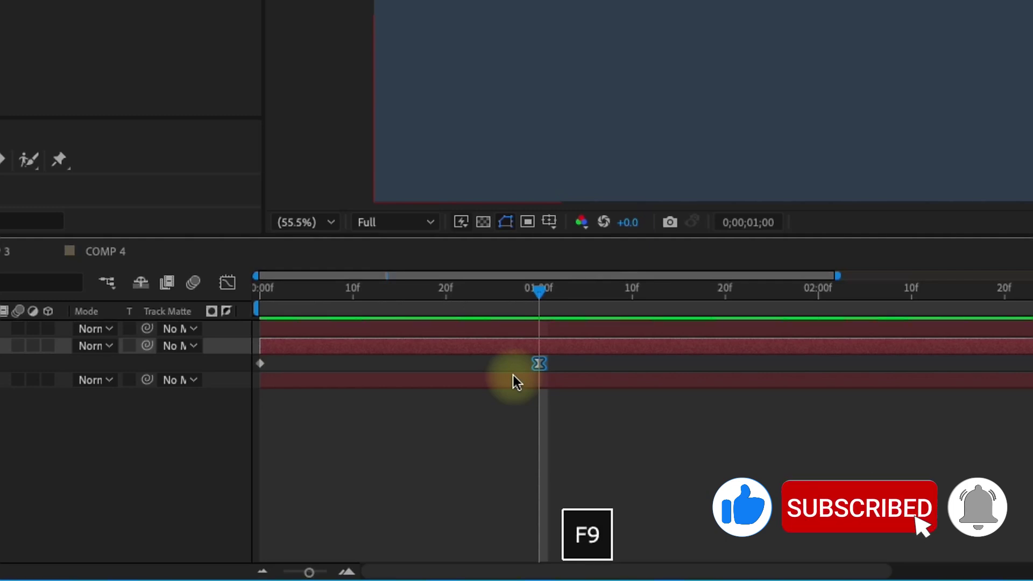
key(super+z)
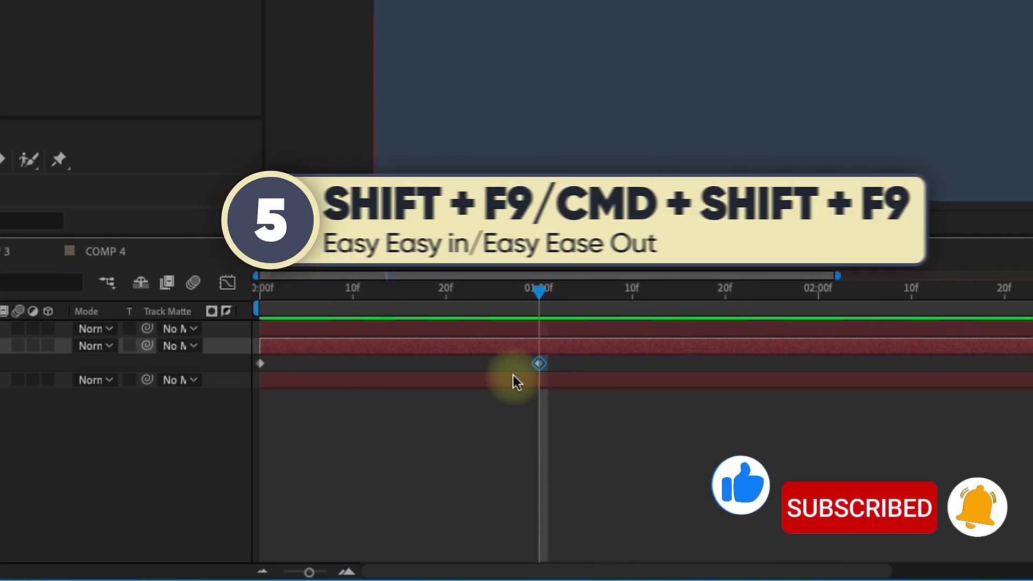
key(shift+F9)
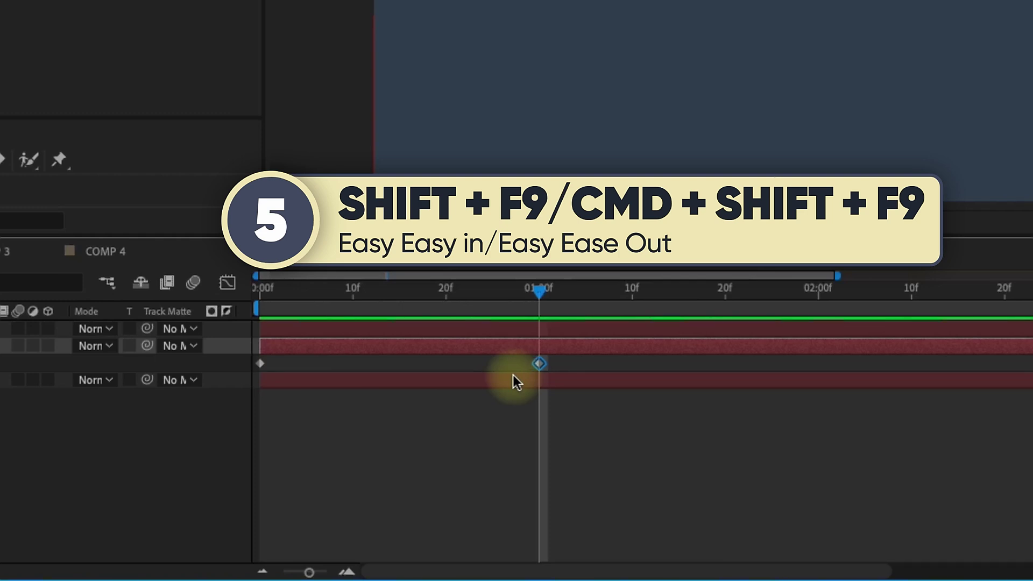
key(shift+super+F9)
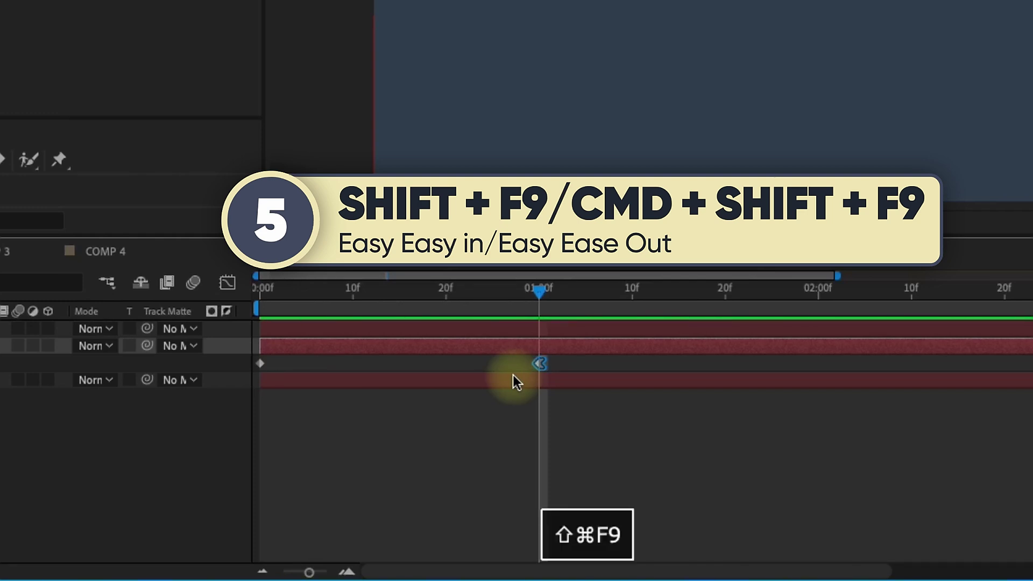
key(super+z)
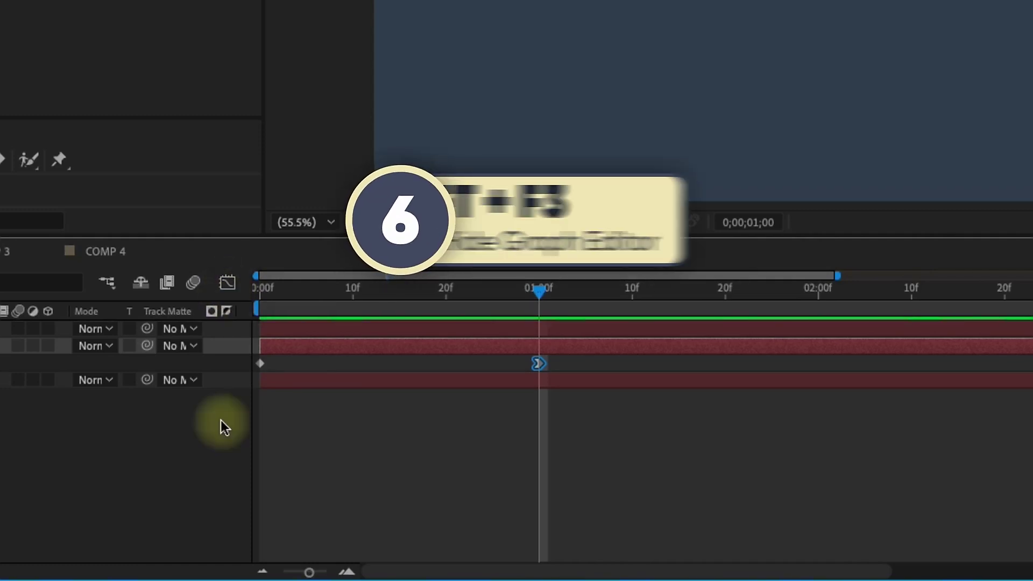
Toggle the Graph Editor on and off with Shift+F3, ending on the layer timeline
key(shift+F3)
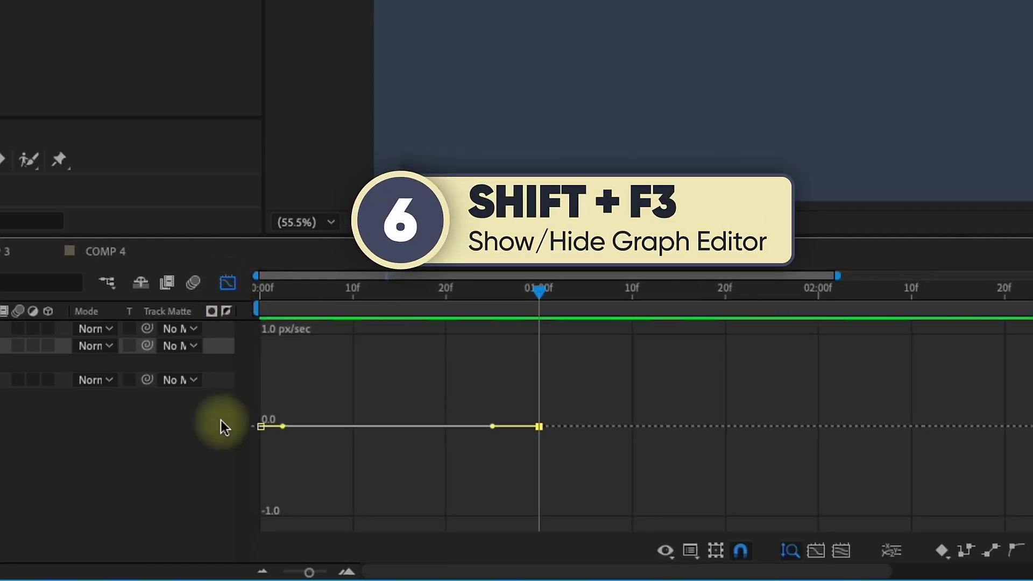
key(shift+F3)
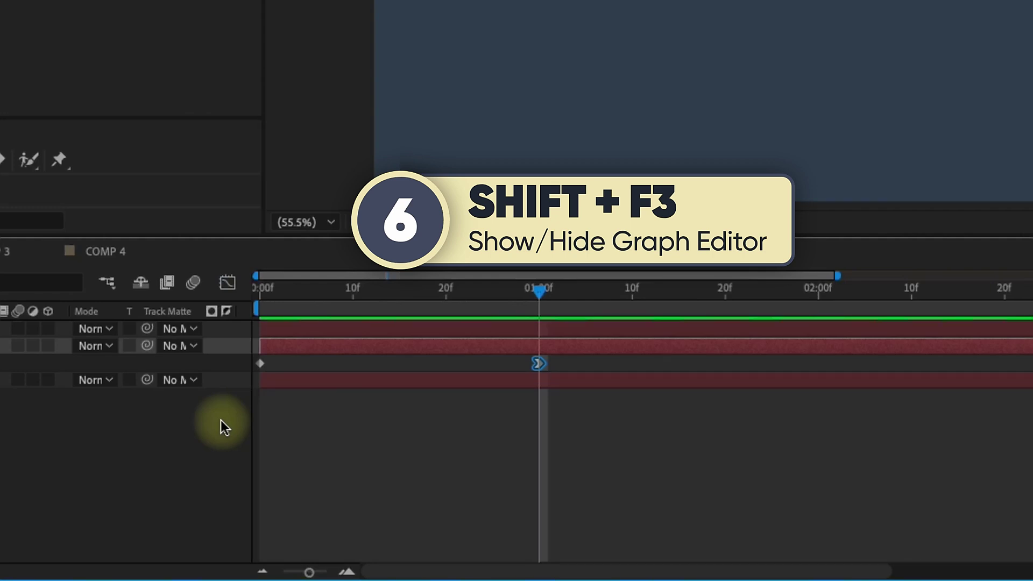
key(shift+F3)
key(shift+F3)
Show the Parent & Link column, parent JEFF KNIGHT to the 7 minute AE tutorials layer, and take a snapshot
click(215, 329)
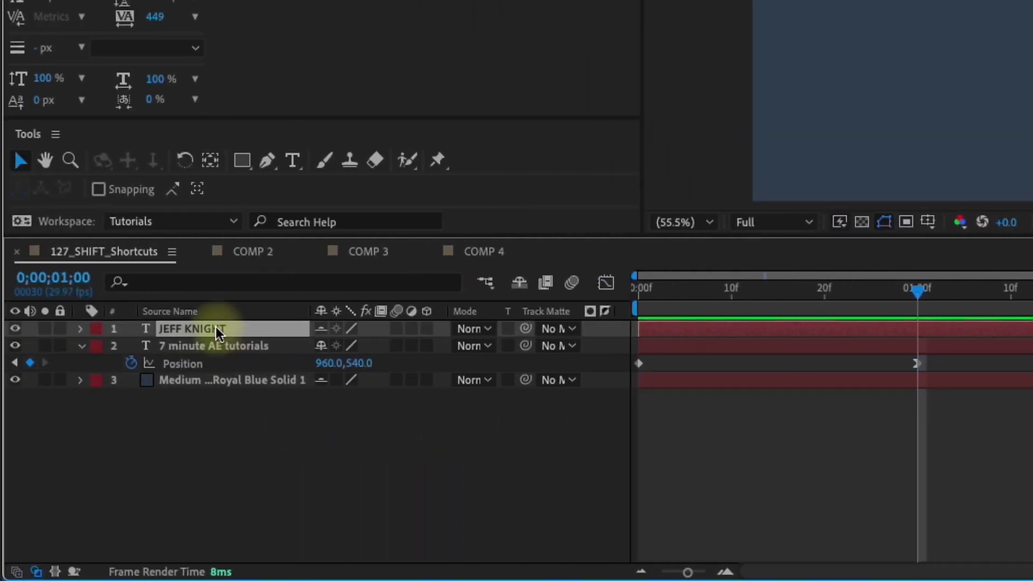
click(232, 348)
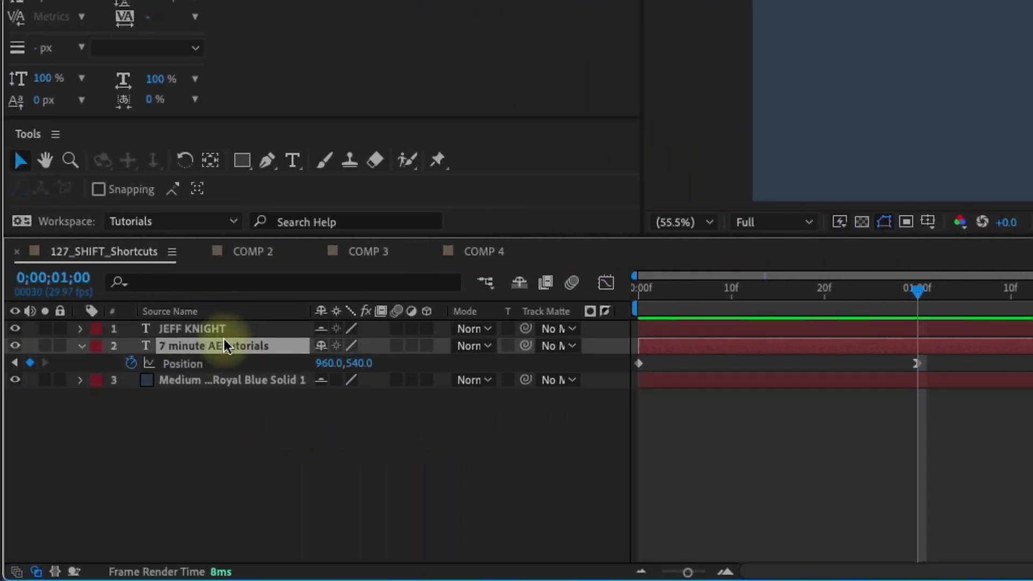
click(225, 329)
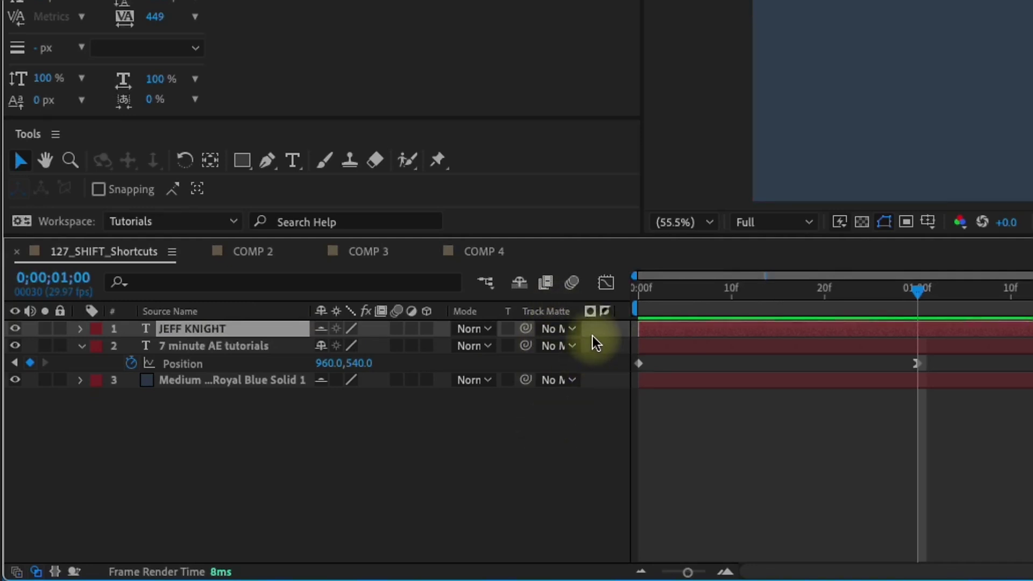
key(shift+F4)
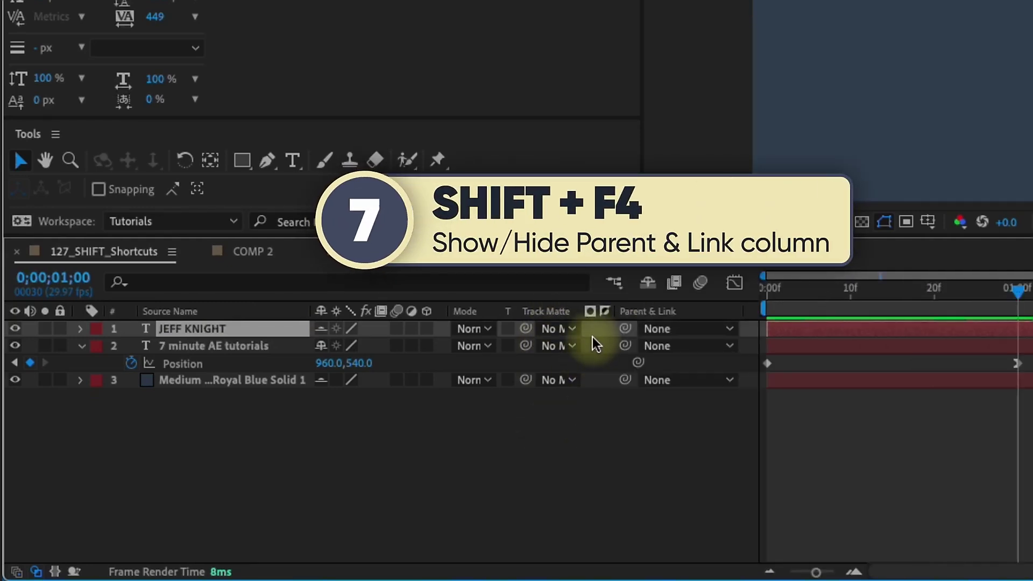
drag(625, 328, 626, 344)
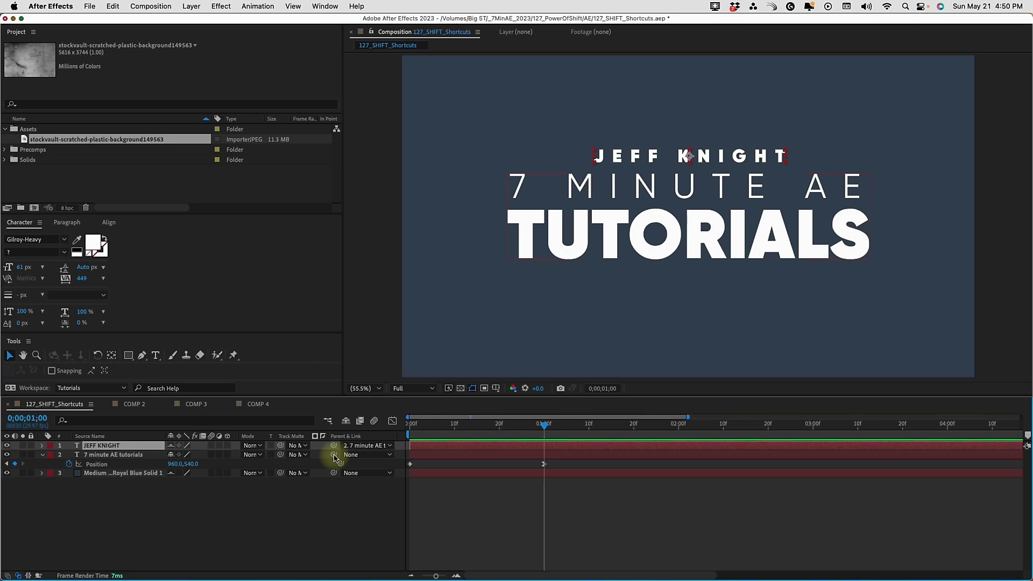
key(shift+F5)
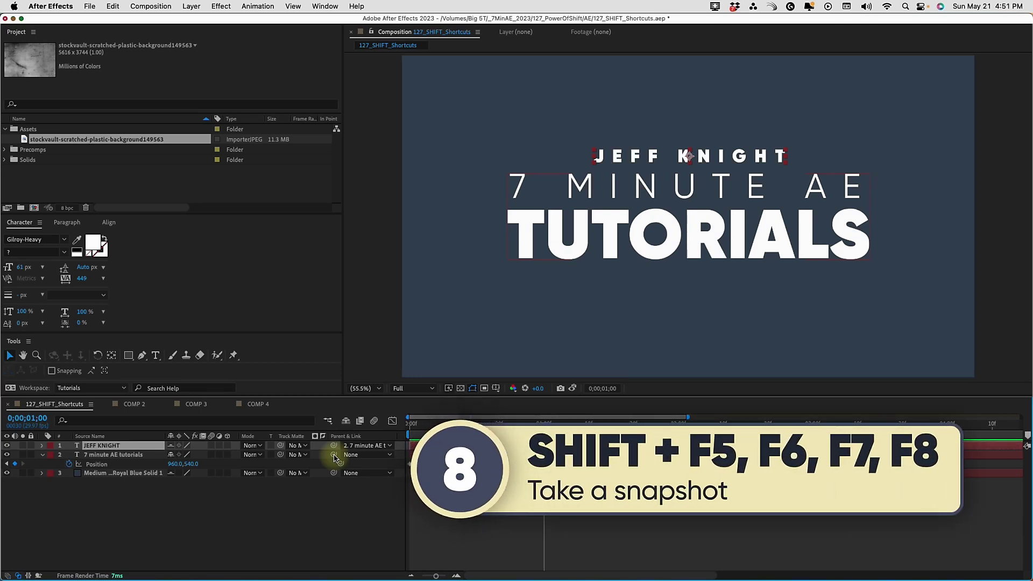
click(381, 355)
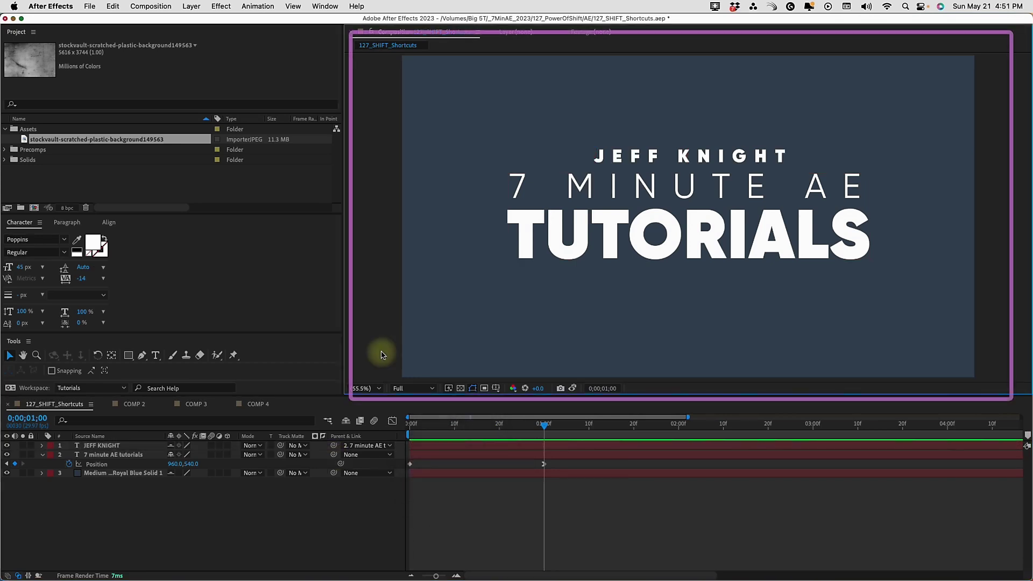
key(shift+period)
key(shift+period)
key(shift+period)
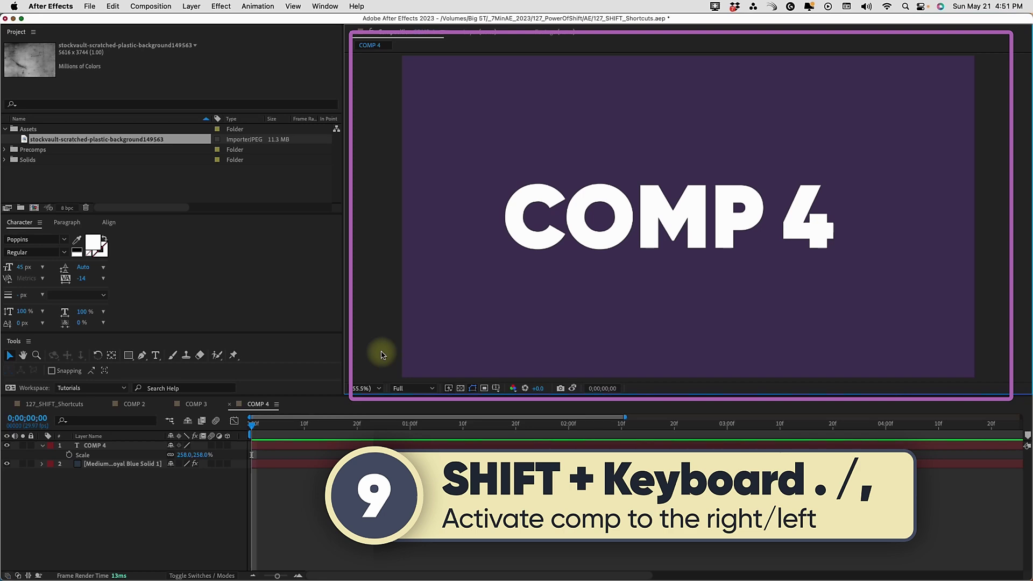
key(shift+comma)
key(shift+comma)
key(shift+comma)
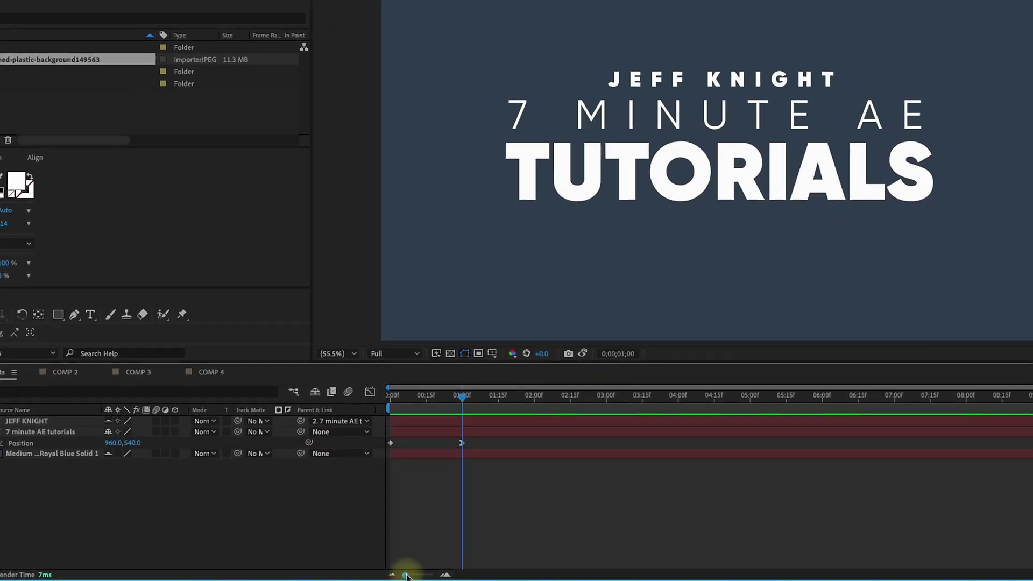
Zoom the timeline in to frame level with the slider and back out to the whole comp with Shift+;
click(427, 572)
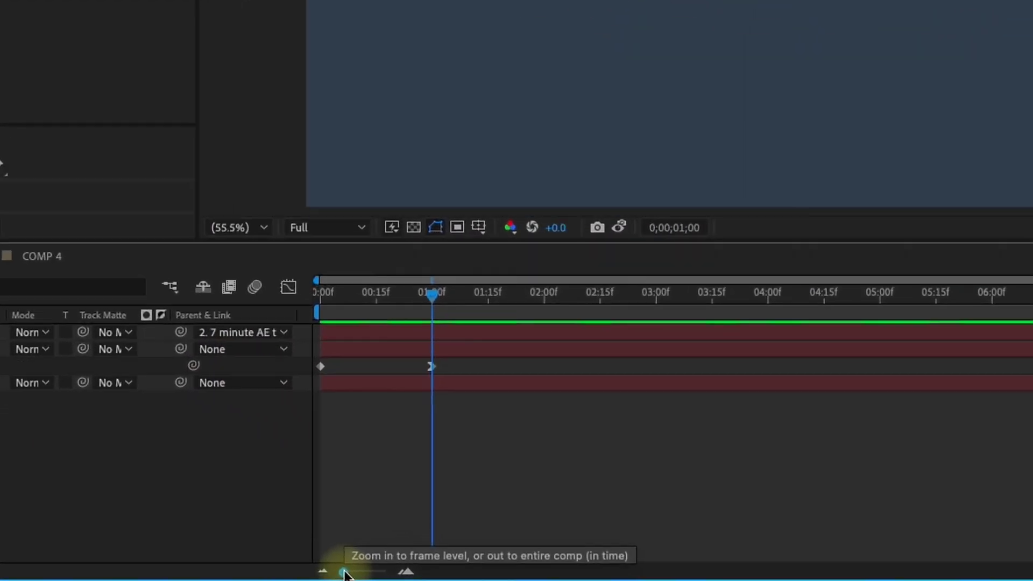
drag(333, 575, 410, 569)
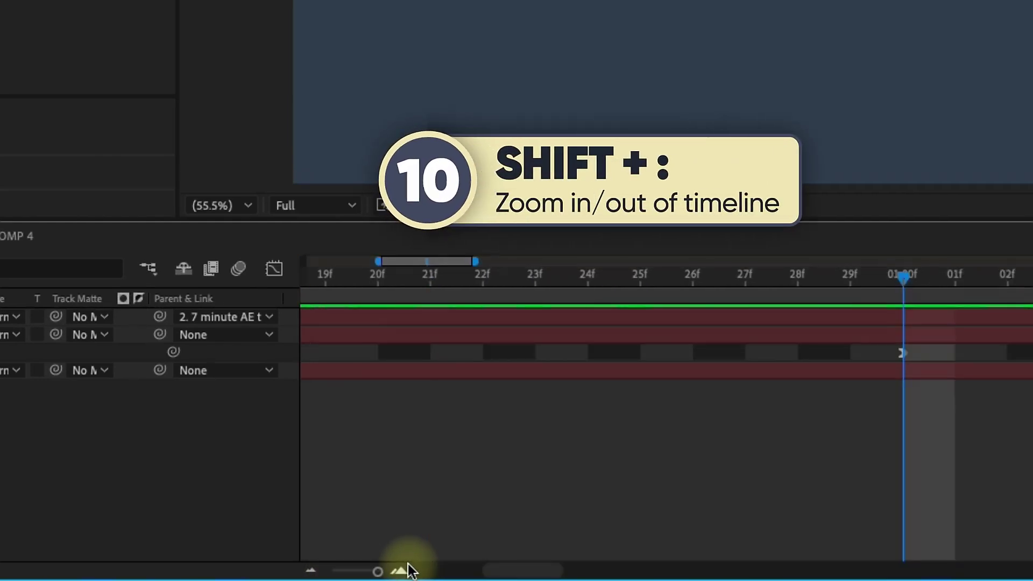
key(shift+semicolon)
key(shift+semicolon)
key(shift+semicolon)
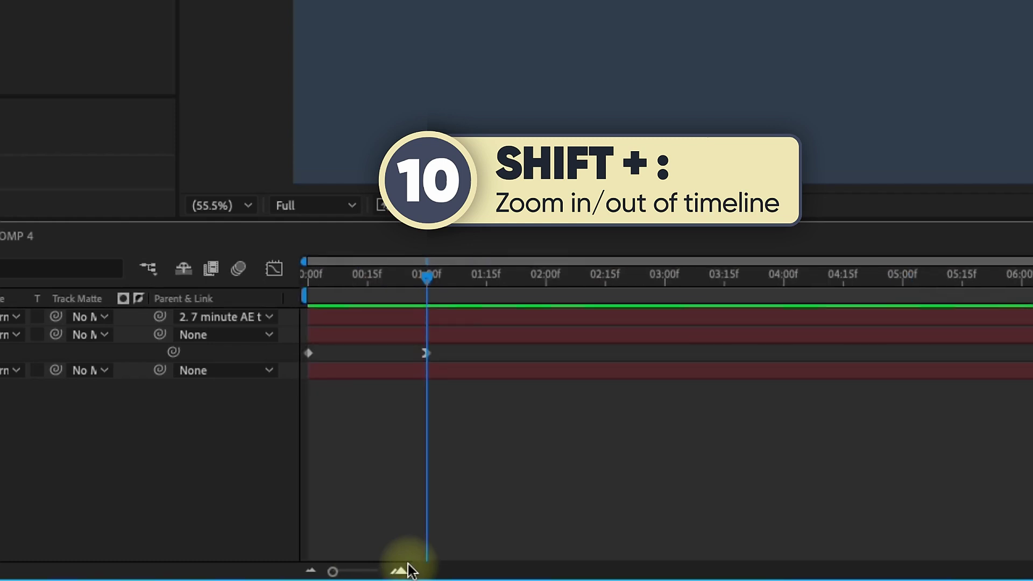
drag(332, 572, 358, 573)
key(shift+semicolon)
key(shift+semicolon)
key(shift+semicolon)
Toggle the timeline between frame level and whole comp with Shift+;, then show the grid with Shift+'
key(shift+semicolon)
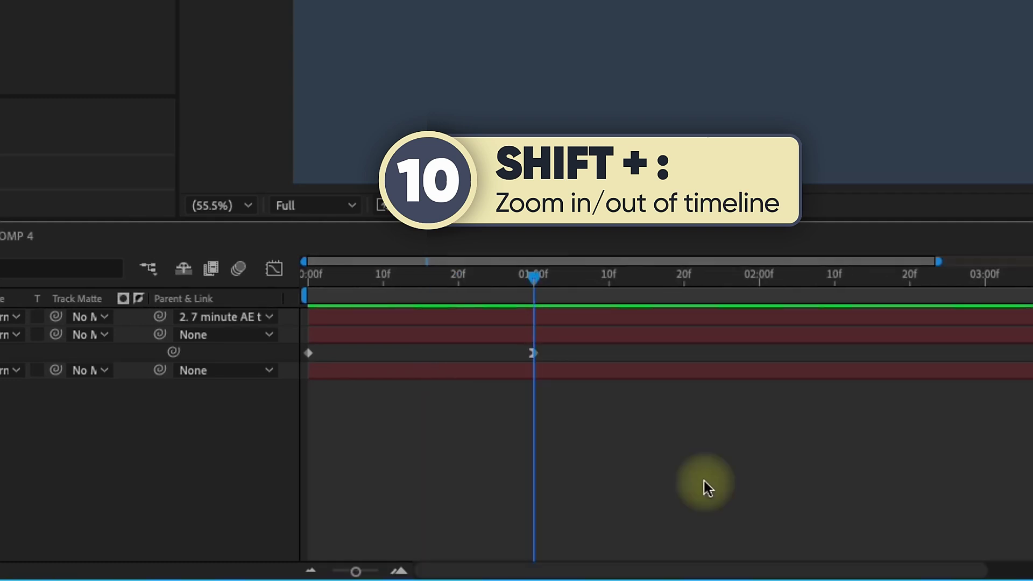
key(shift+semicolon)
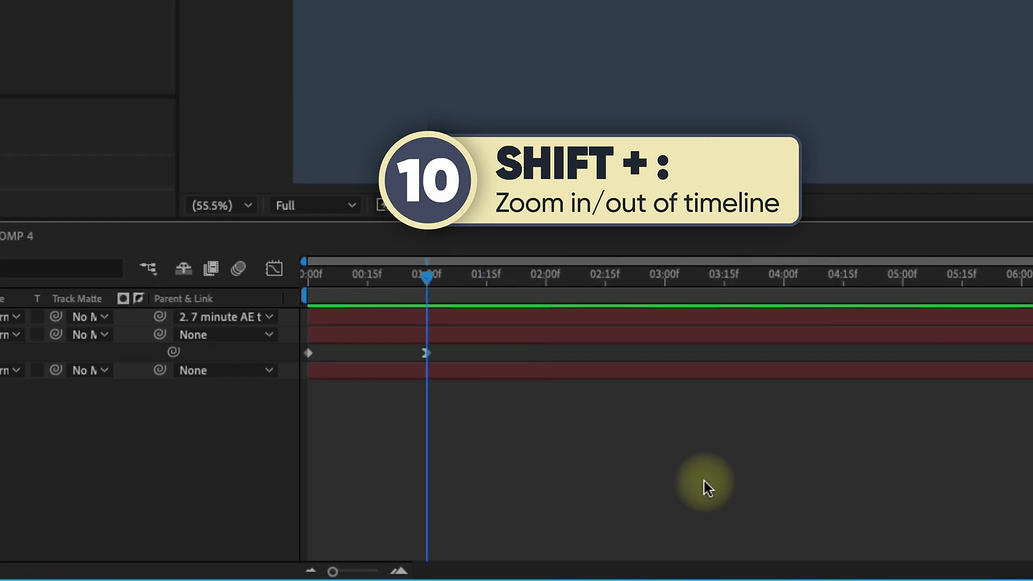
key(shift+semicolon)
key(shift+semicolon)
key(shift+semicolon)
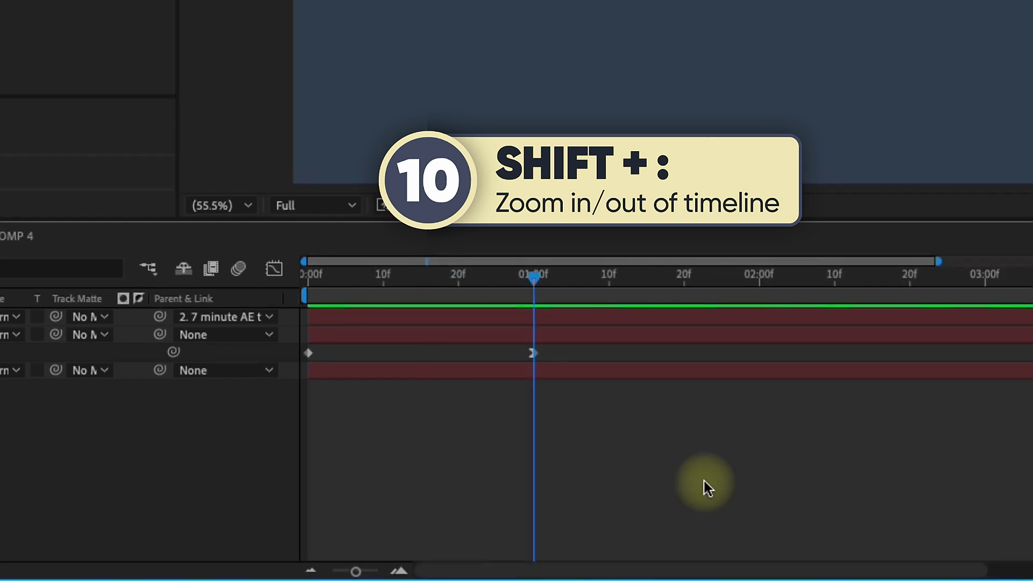
key(shift+semicolon)
key(shift+semicolon)
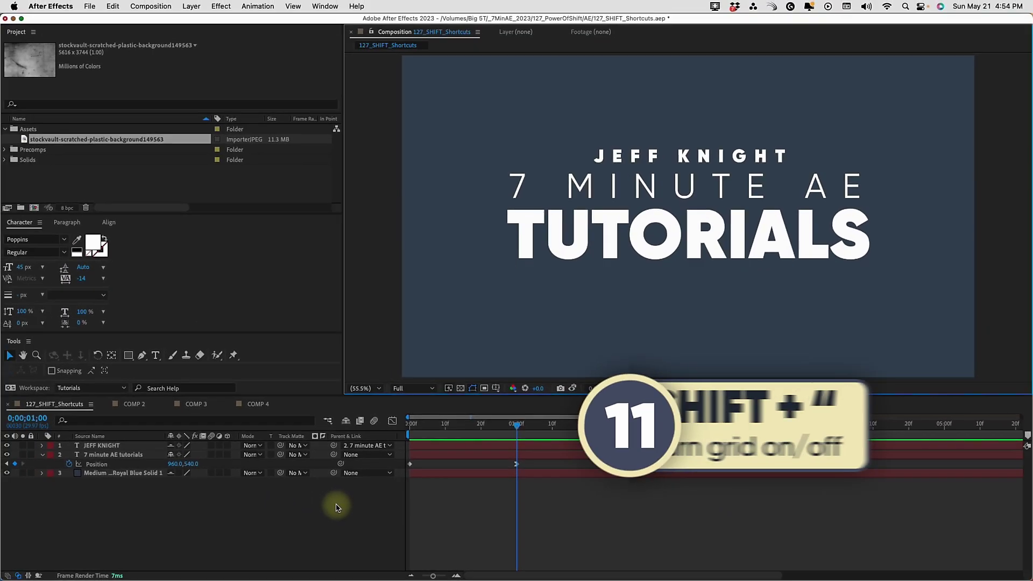
key(shift+apostrophe)
key(shift+apostrophe)
key(shift+apostrophe)
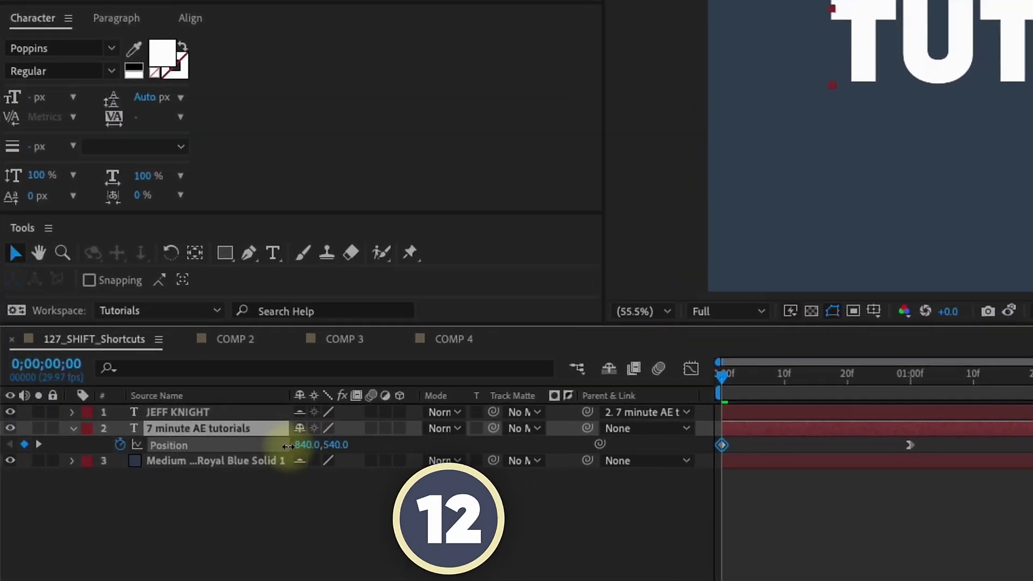
Shift-scrub the title's Position X in large and fine steps, then undo back to 960
drag(214, 457, 203, 456)
mouse_move(285, 444)
mouse_down()
mouse_move(132, 444)
mouse_move(366, 429)
mouse_move(311, 458)
mouse_move(226, 444)
mouse_move(269, 444)
mouse_up()
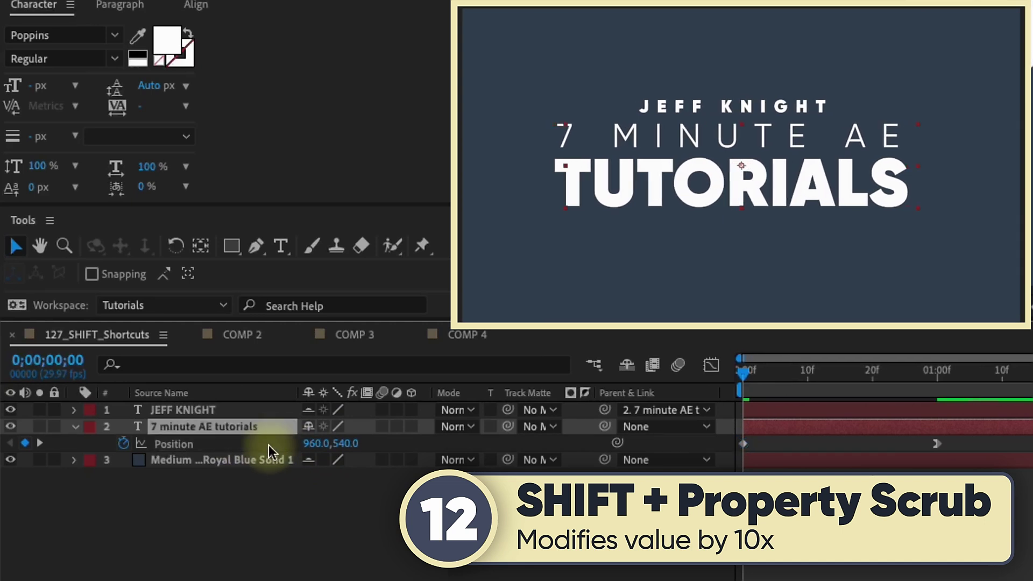
key(ctrl+z)
drag(313, 444, 202, 441)
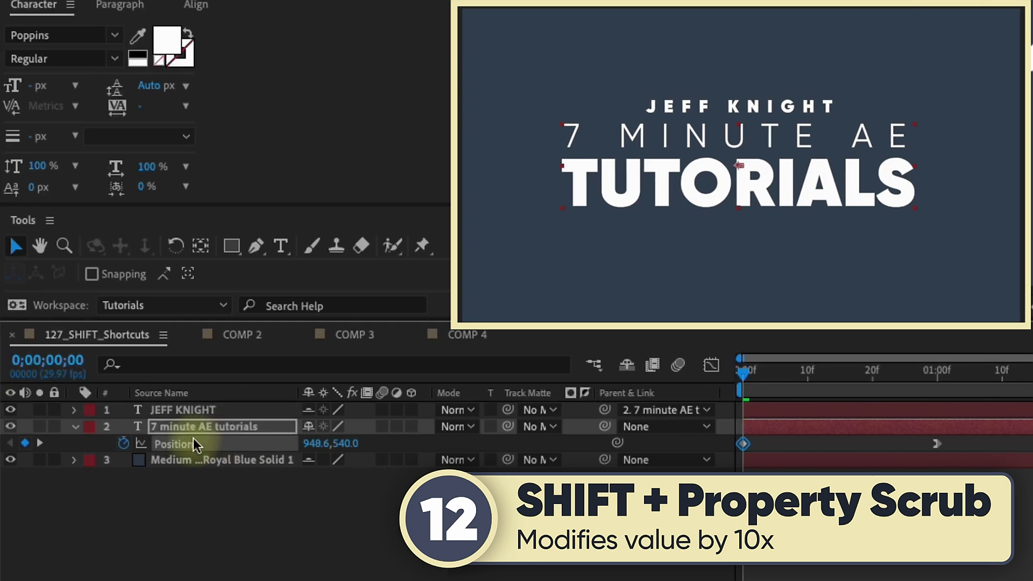
key(ctrl+z)
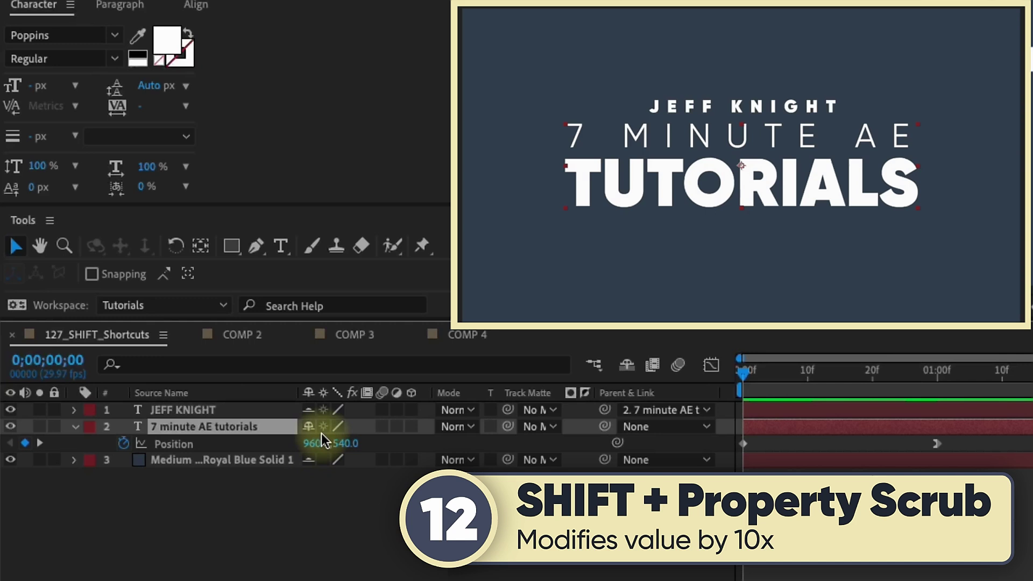
Scrub the title's Scale to 120%, then Shift+Arrow nudge Position back to 960,540
key(shift+s)
drag(338, 460, 381, 467)
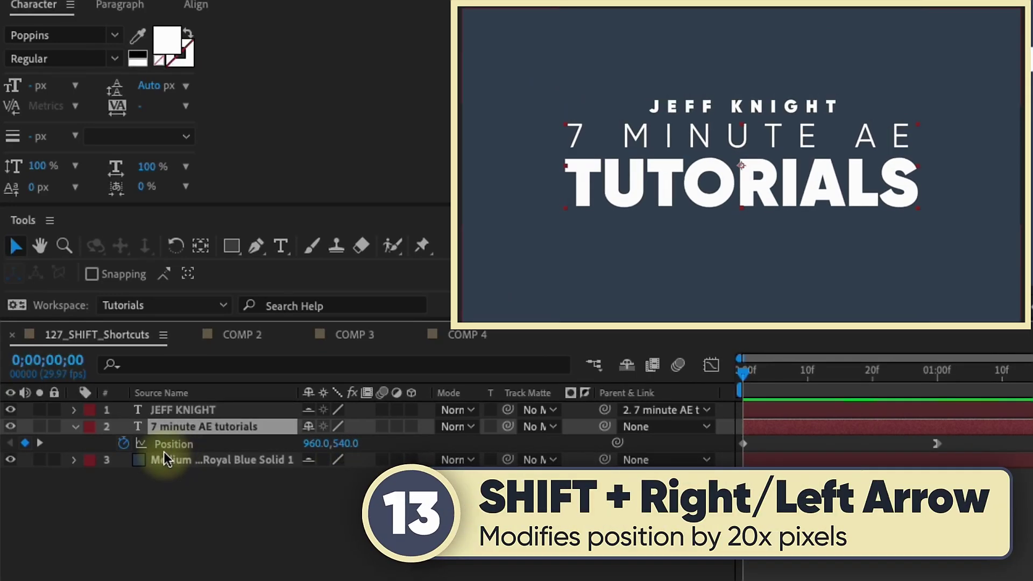
click(168, 446)
key(shift+Right)
key(shift+Left)
key(shift+Left)
key(shift+Left)
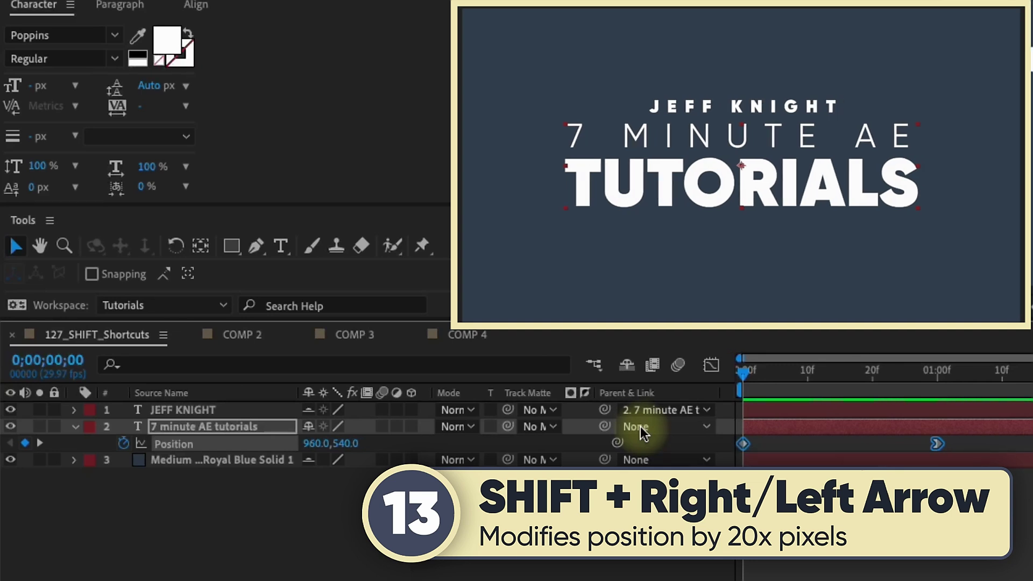
key(shift+Right)
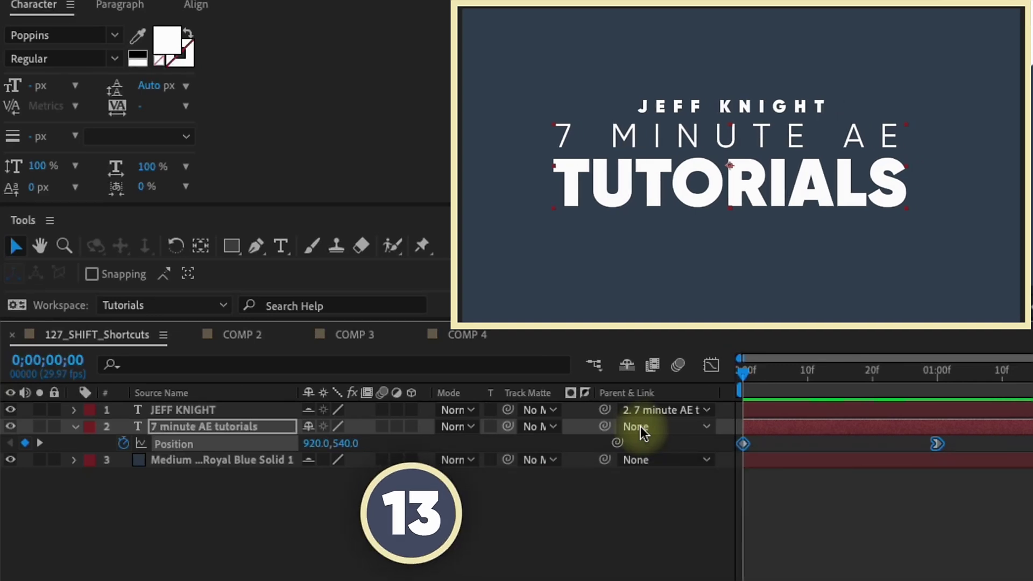
click(262, 426)
Show Rotation and rotate the title with numpad +/- in 10° steps to 40°, then back to 0°
key(r)
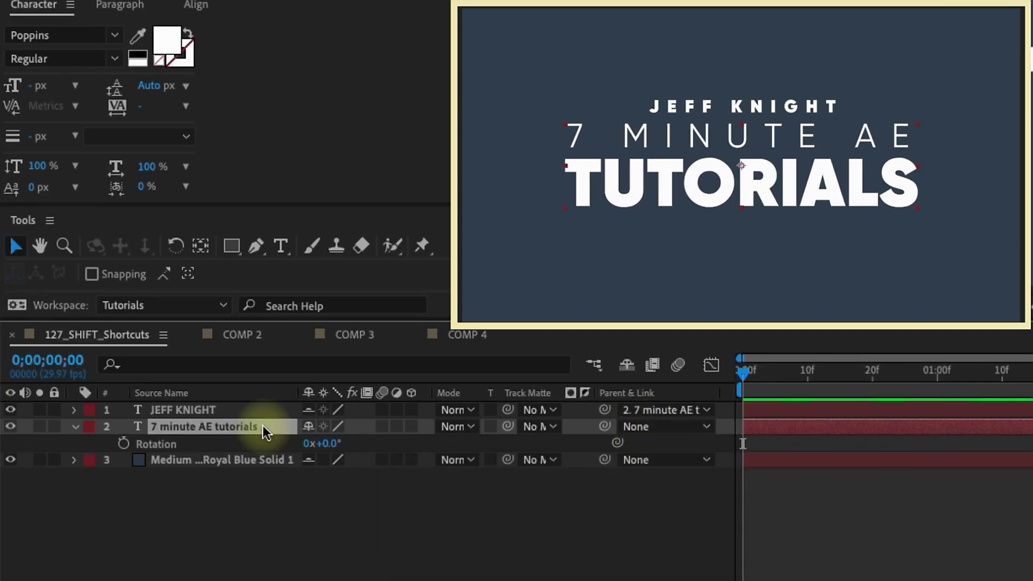
key(KP_Add)
key(KP_Add)
key(KP_Add)
key(KP_Add)
key(KP_Add)
key(KP_Add)
key(KP_Add)
key(KP_Add)
key(KP_Add)
key(KP_Add)
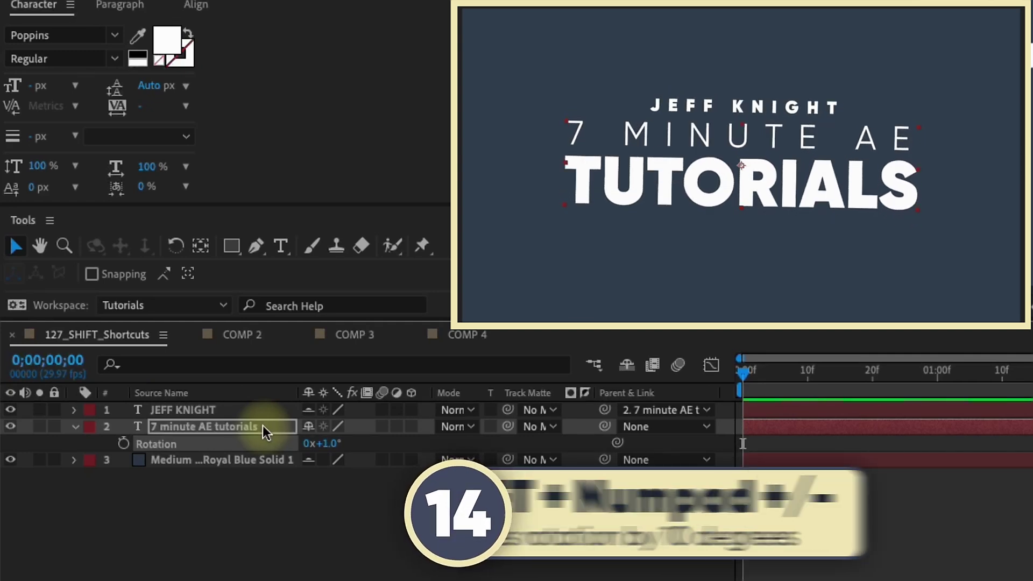
key(shift+KP_Add)
key(shift+KP_Add)
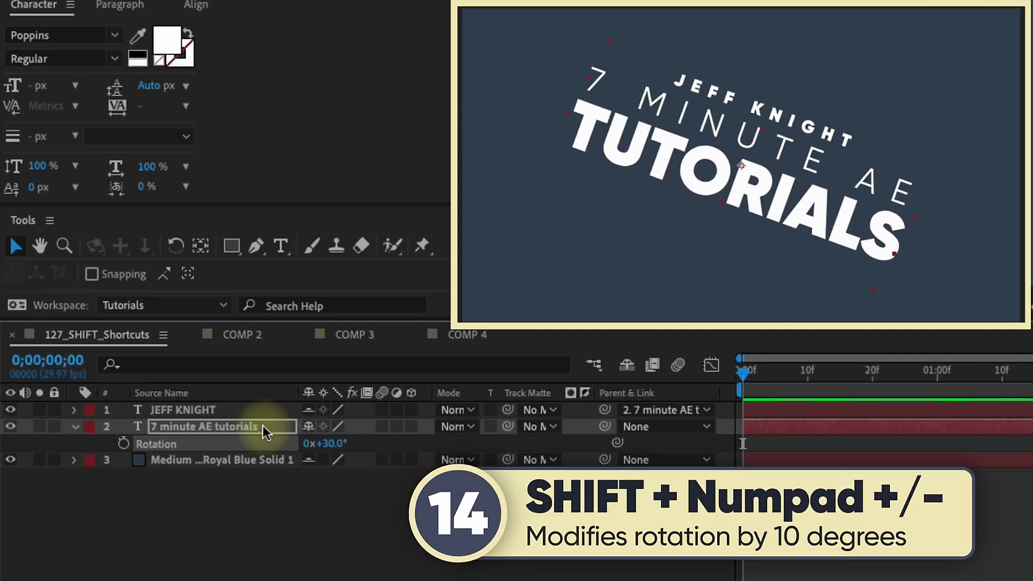
key(shift+KP_Add)
key(shift+KP_Subtract)
key(shift+KP_Subtract)
key(shift+KP_Subtract)
key(shift+KP_Subtract)
Rotate the title to 45° and 90° in the preview with the Rotation tool, then drag the texture footage toward the timeline
click(175, 246)
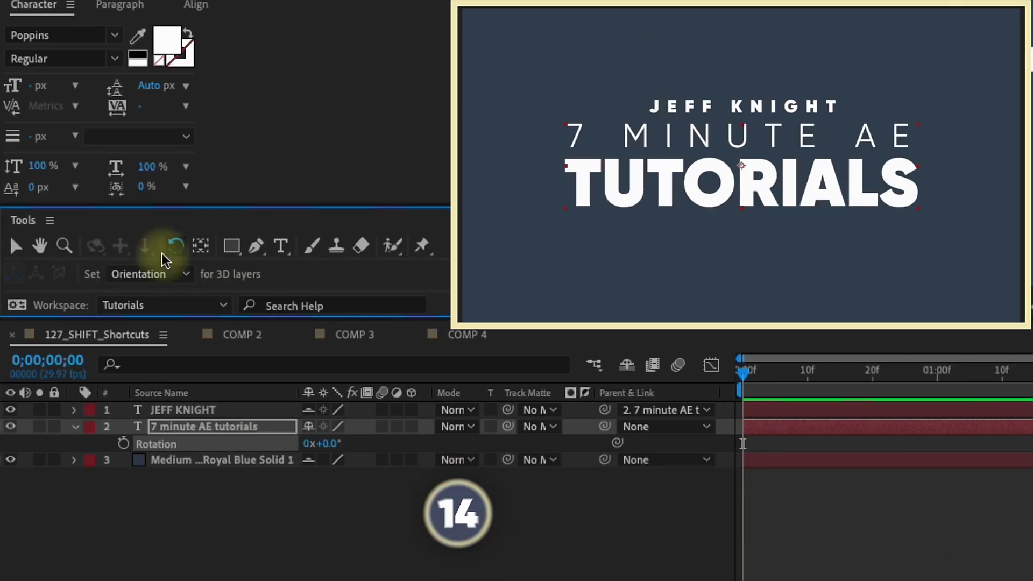
click(920, 128)
drag(924, 143, 921, 218)
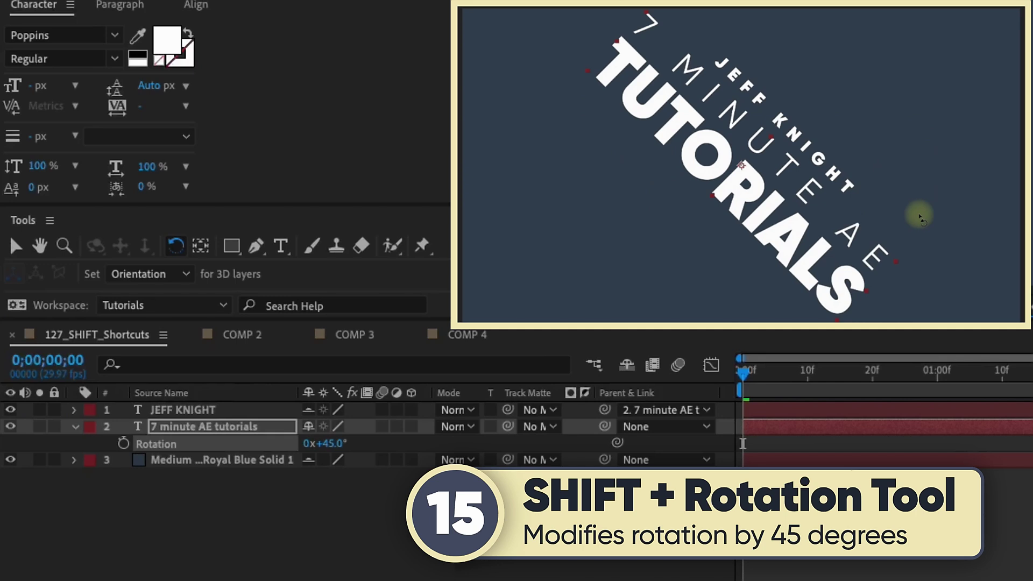
drag(904, 288, 784, 322)
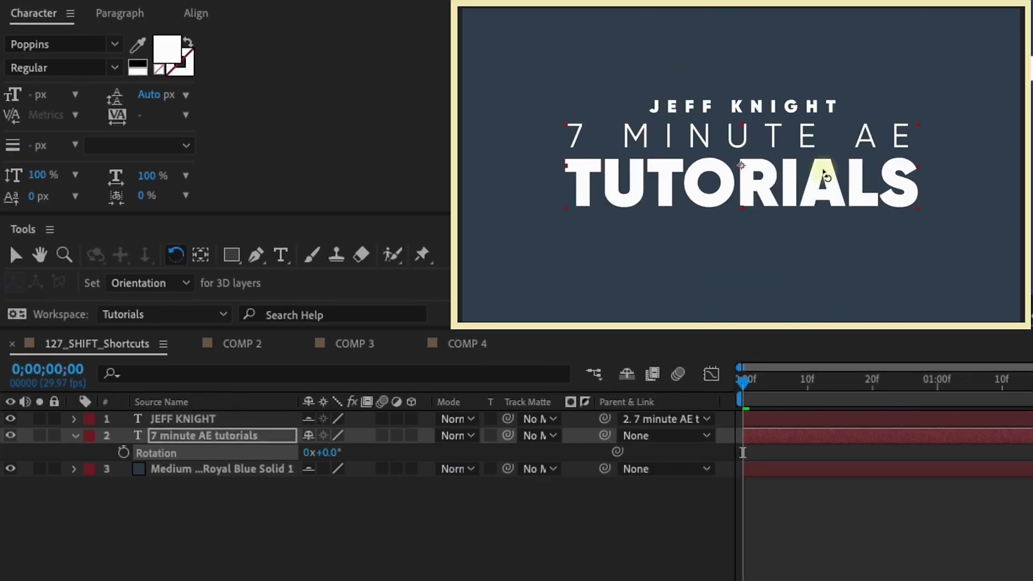
drag(175, 53, 232, 470)
Drop the stockvault texture in as layer 3 and cycle its blend mode to Classic Color Dodge with Shift+=
drag(233, 505, 232, 506)
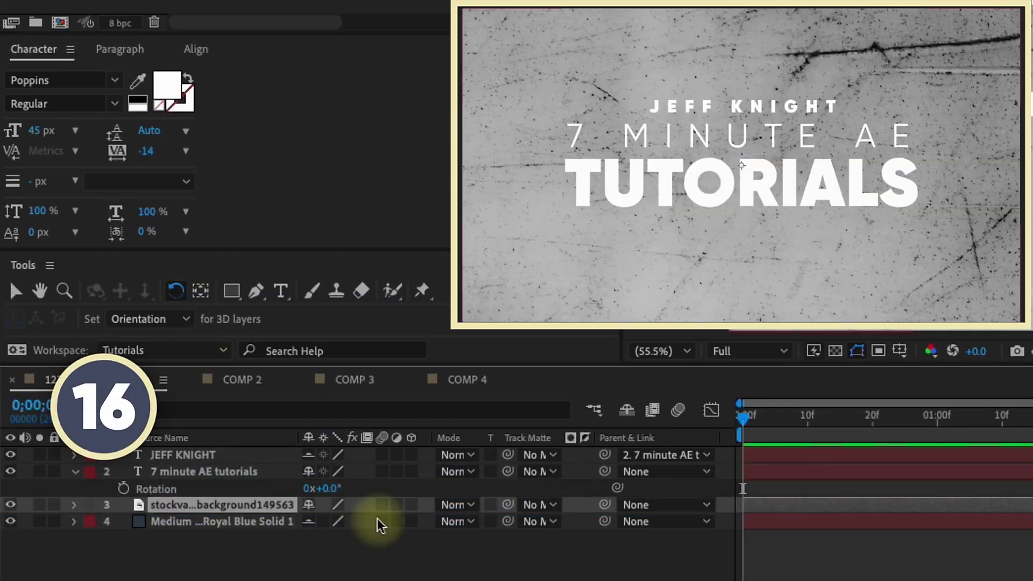
key(shift+equal)
key(shift+equal)
key(shift+equal)
key(shift+equal)
key(shift+equal)
key(shift+equal)
key(shift+equal)
key(shift+equal)
key(shift+equal)
key(shift+equal)
key(shift+equal)
key(shift+equal)
key(shift+equal)
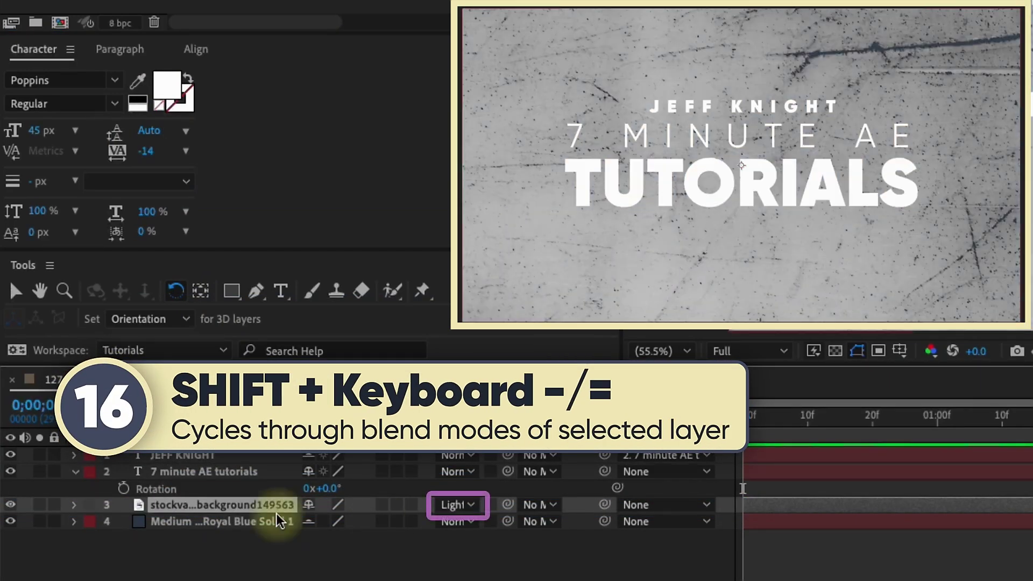
key(shift+equal)
key(shift+equal)
key(shift+equal)
key(shift+equal)
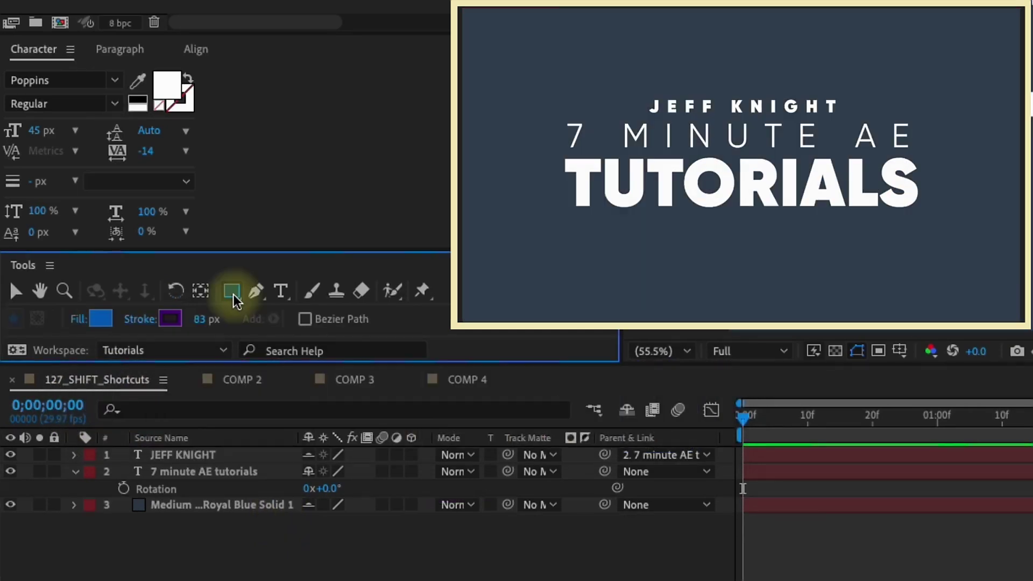
Shift-draw a perfect circle over TUTORIALS with the Ellipse tool, then duplicate the Royal Blue solid with Cmd+D
drag(234, 295, 283, 339)
mouse_move(742, 163)
mouse_down()
mouse_move(719, 70)
mouse_move(686, 186)
mouse_move(696, 84)
mouse_move(561, 151)
mouse_move(573, 32)
mouse_move(631, 73)
mouse_move(613, 58)
mouse_move(694, 97)
mouse_move(596, 64)
mouse_move(891, 304)
mouse_move(600, 95)
mouse_move(617, 116)
mouse_move(798, 192)
mouse_move(595, 87)
mouse_move(609, 104)
mouse_move(670, 120)
mouse_move(601, 46)
mouse_up()
mouse_move(604, 48)
mouse_down()
mouse_move(710, 132)
mouse_move(648, 72)
mouse_up()
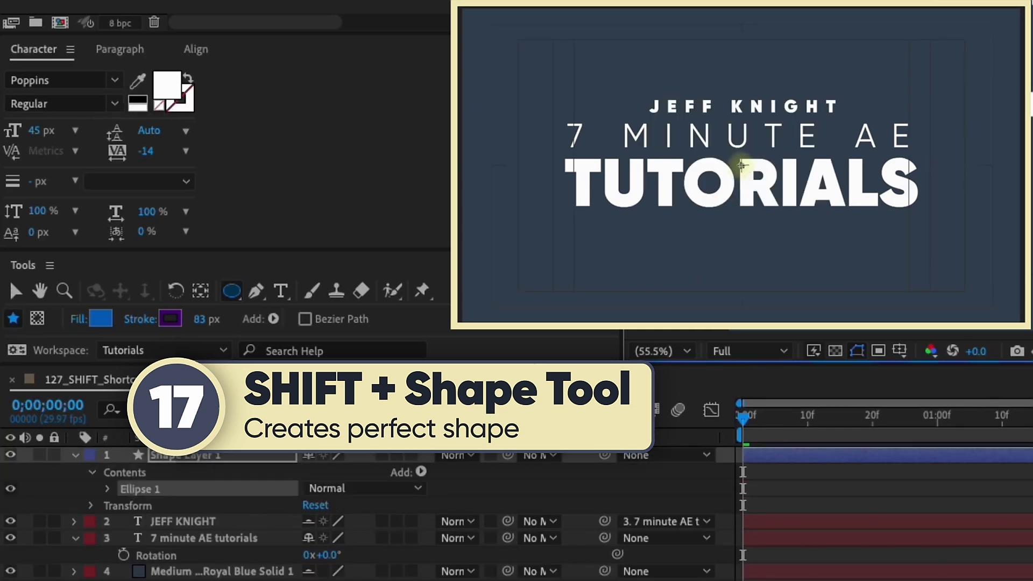
mouse_move(741, 165)
mouse_down()
mouse_move(557, 78)
mouse_move(732, 161)
mouse_move(557, 78)
mouse_move(848, 101)
mouse_move(812, 116)
mouse_move(611, 273)
mouse_move(756, 103)
mouse_move(570, 11)
mouse_move(896, 302)
mouse_move(683, 106)
mouse_move(595, 92)
mouse_move(710, 150)
mouse_move(573, 58)
mouse_up()
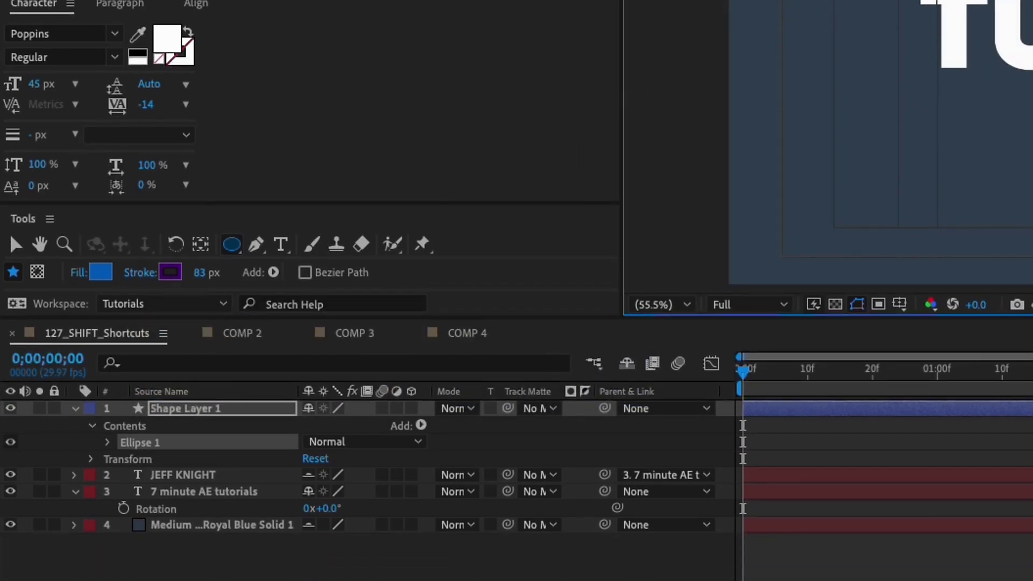
click(212, 522)
key(super+d)
key(super+d)
key(super+d)
key(super+d)
key(super+d)
key(super+d)
key(super+d)
key(super+d)
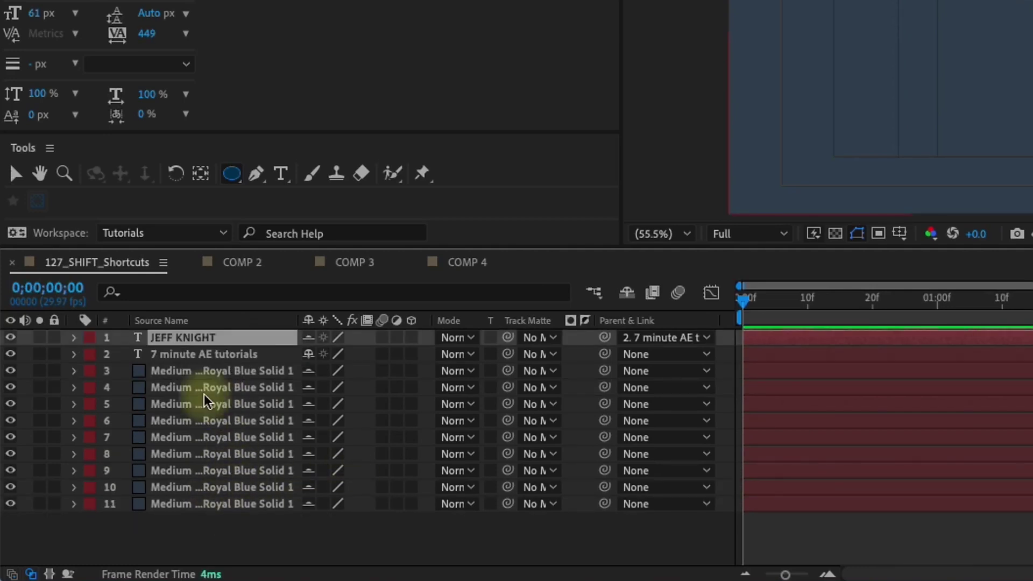
Step the layer selection through layers 3, 8, 9 and 1, ending on layer 2
key(KP_3)
key(KP_8)
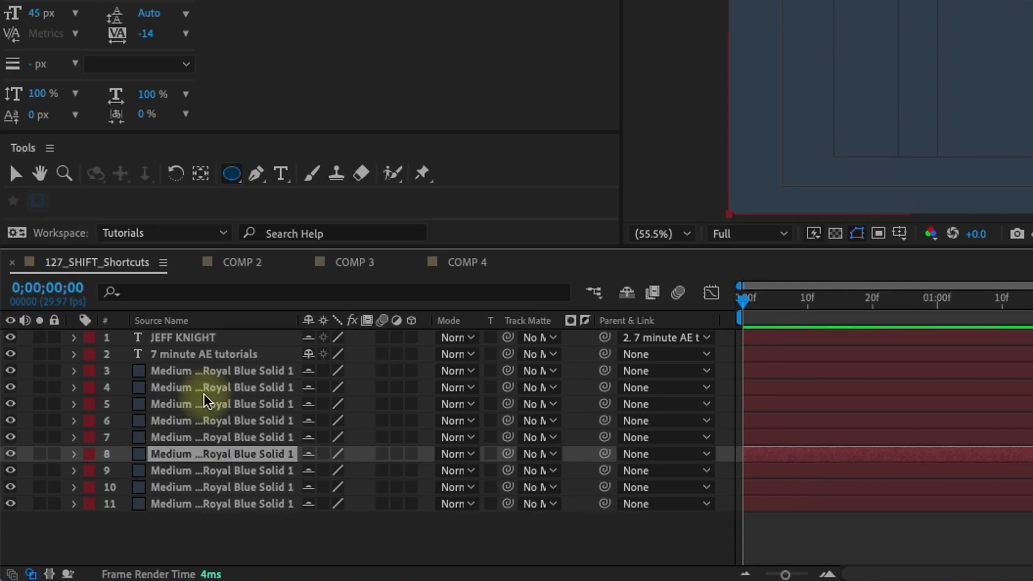
key(KP_9)
key(KP_1)
key(KP_1)
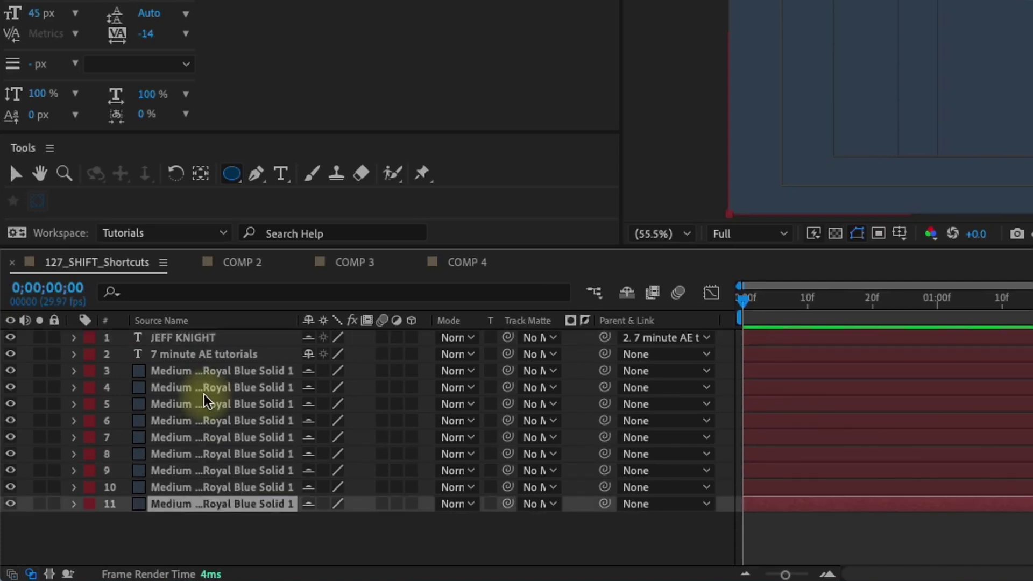
key(KP_2)
Add layers 5, 7, 9 and 11 to the selection, toggle 7 and 3, then start a new camera
key(shift+KP_5)
key(shift+KP_7)
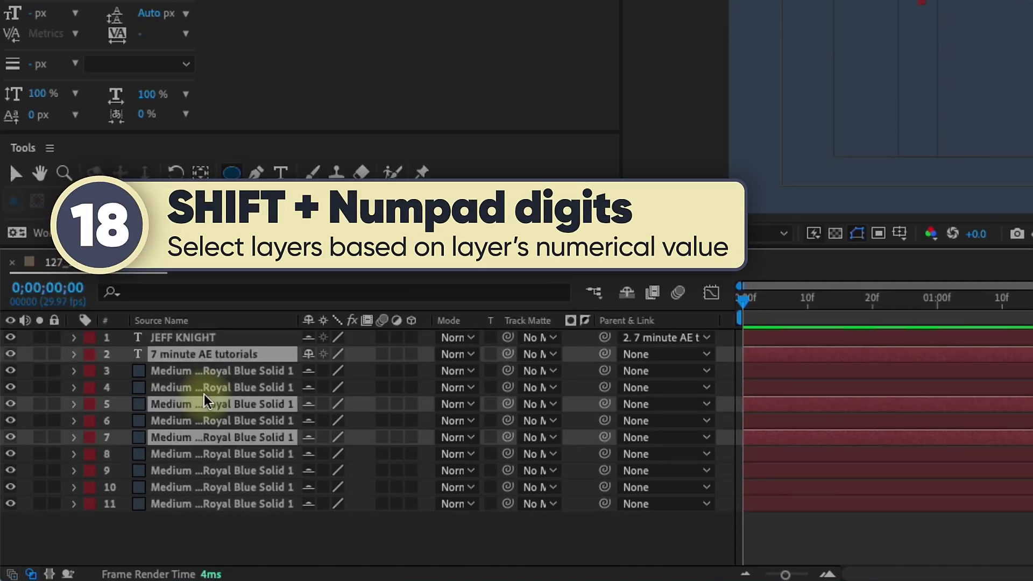
key(shift+KP_9)
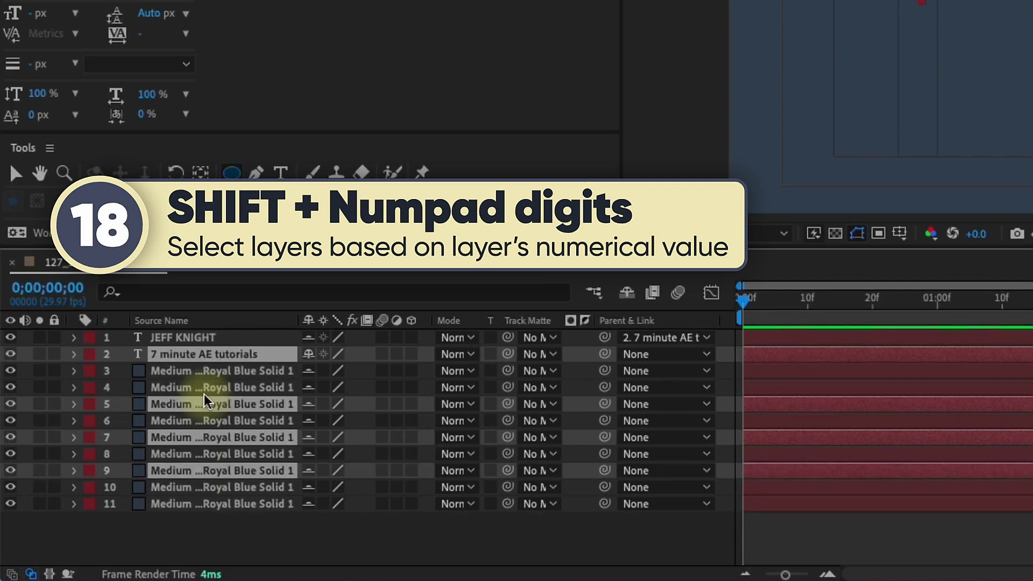
key(shift+KP_1)
key(shift+KP_1)
key(shift+KP_7)
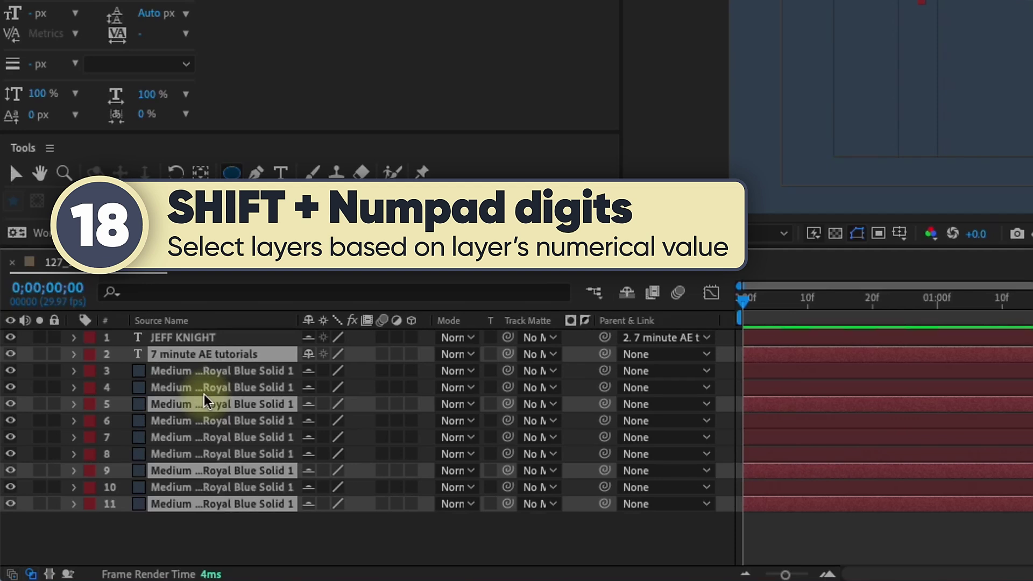
key(shift+KP_7)
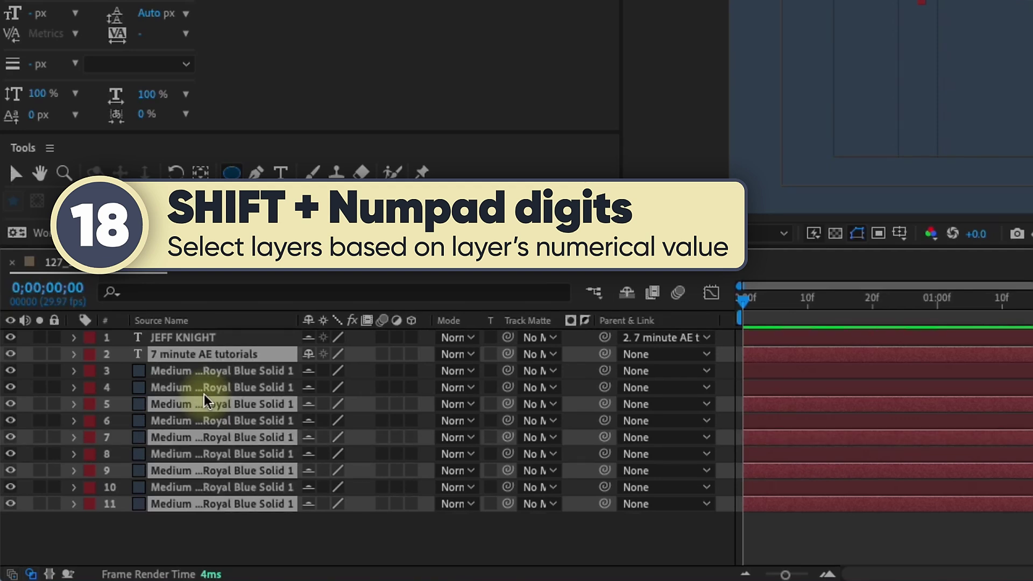
key(shift+KP_3)
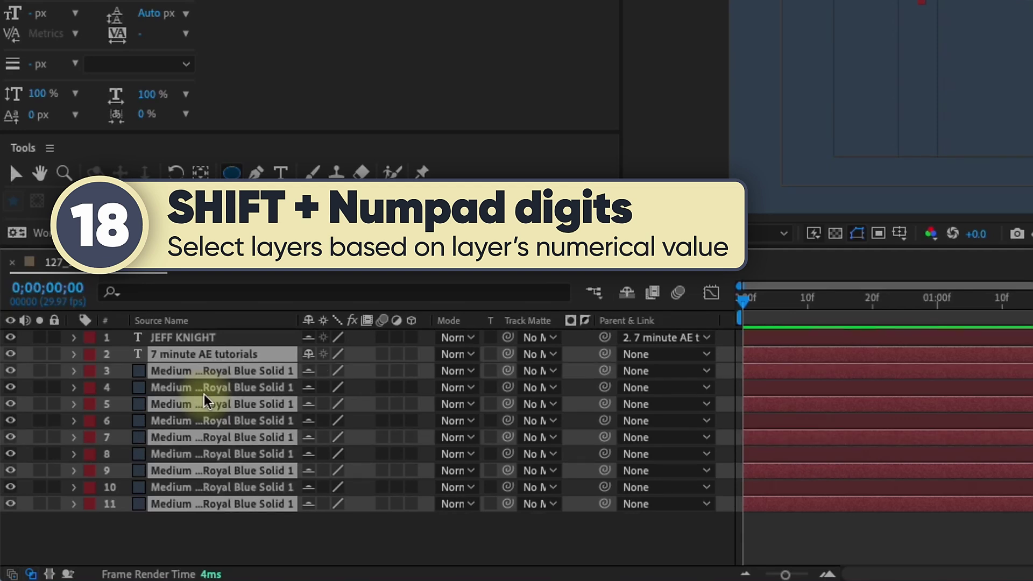
key(shift+KP_3)
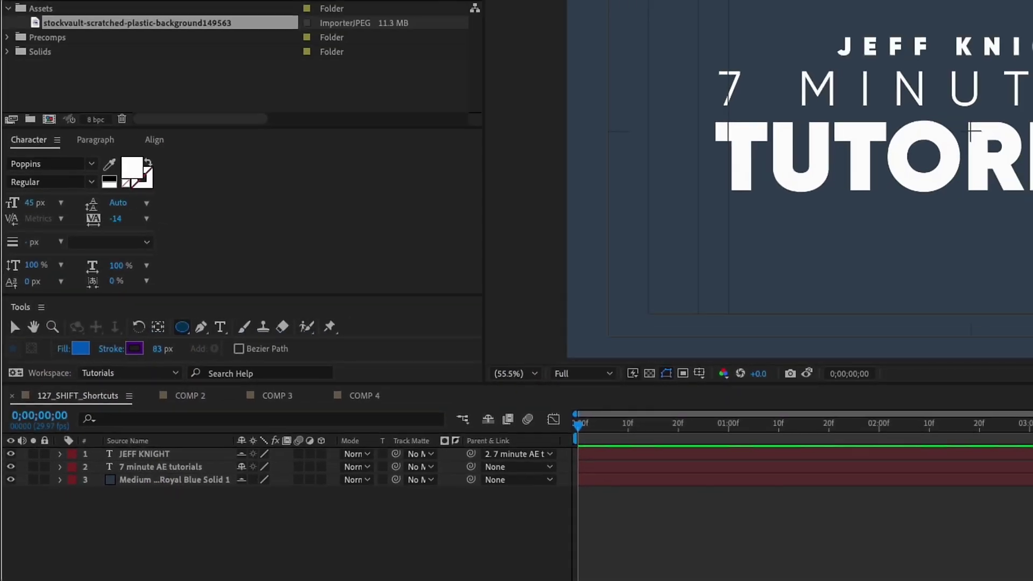
key(ctrl+alt+shift+c)
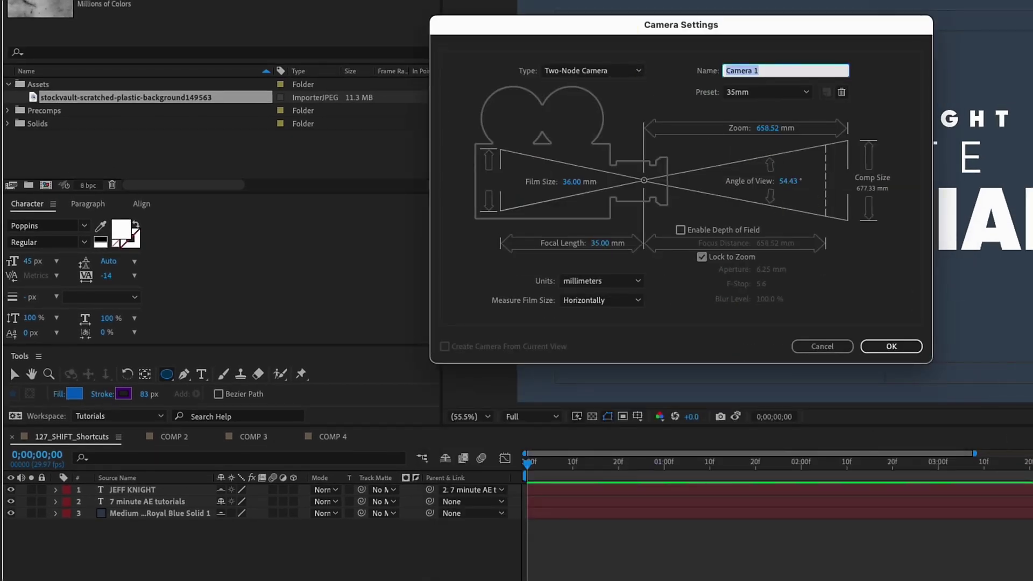
Create Camera 1 and cycle the camera tools through Orbit, Pan and Dolly, ending on Dolly
click(891, 346)
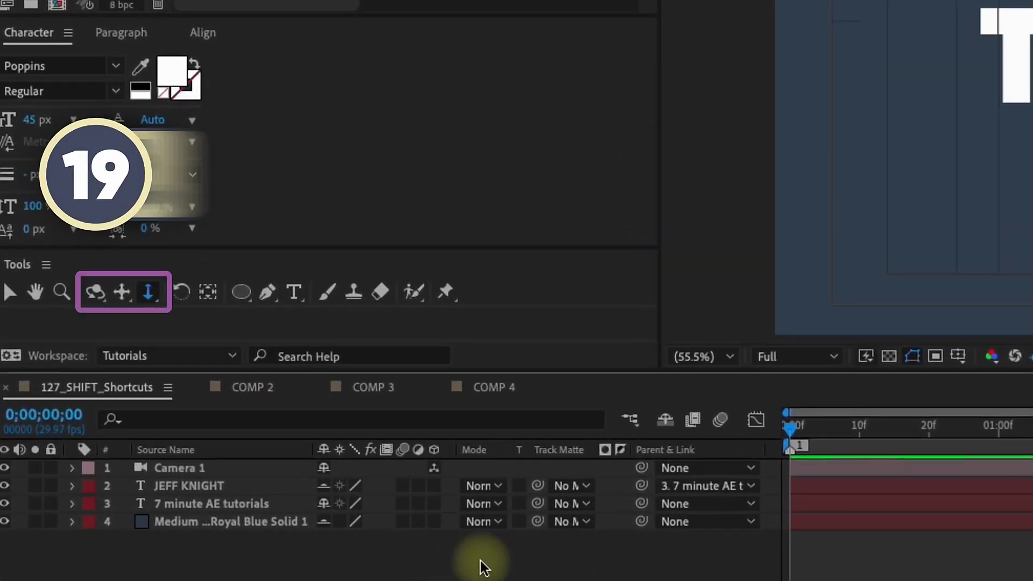
key(shift+1)
key(shift+2)
key(shift+3)
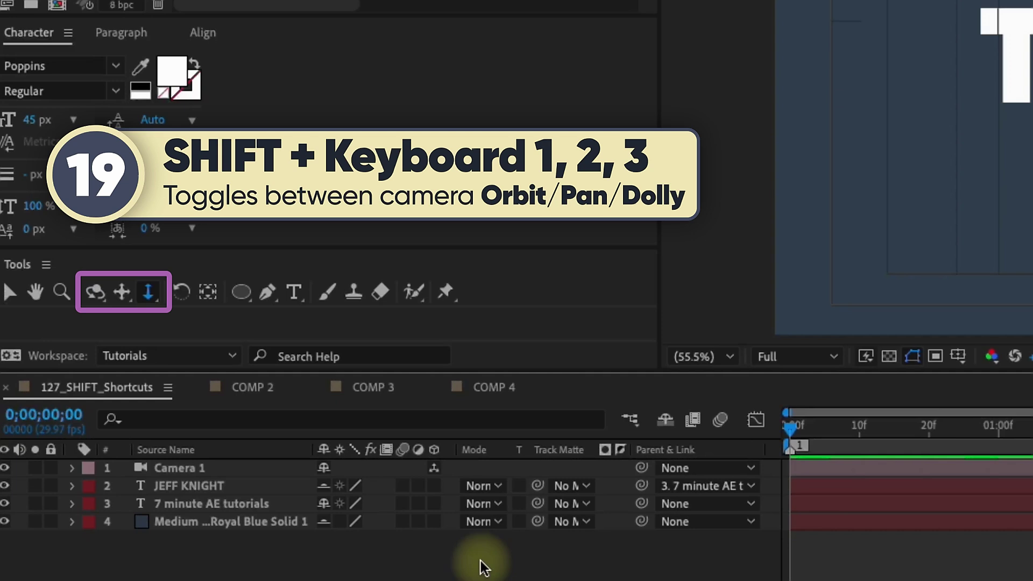
key(shift+2)
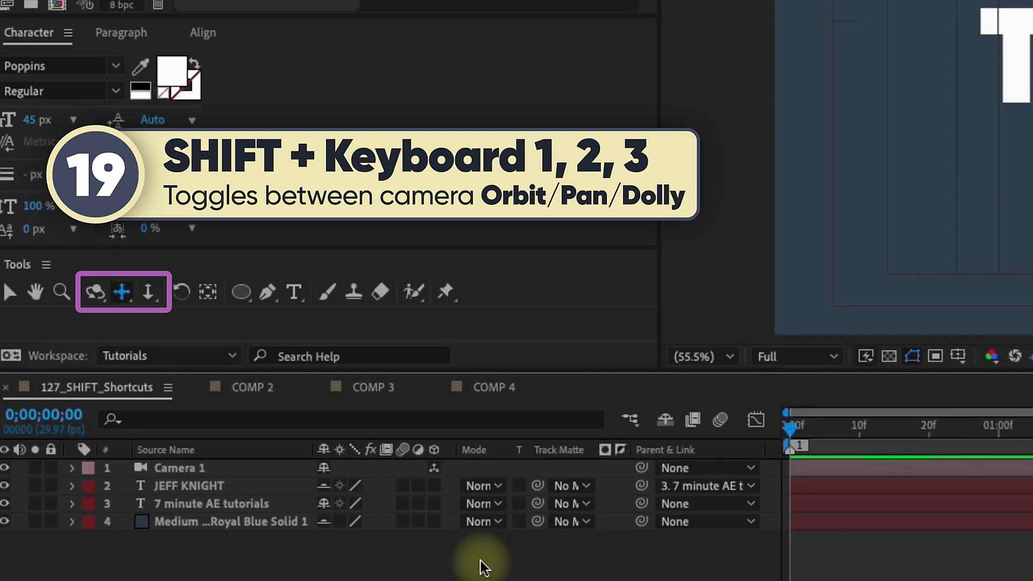
key(shift+1)
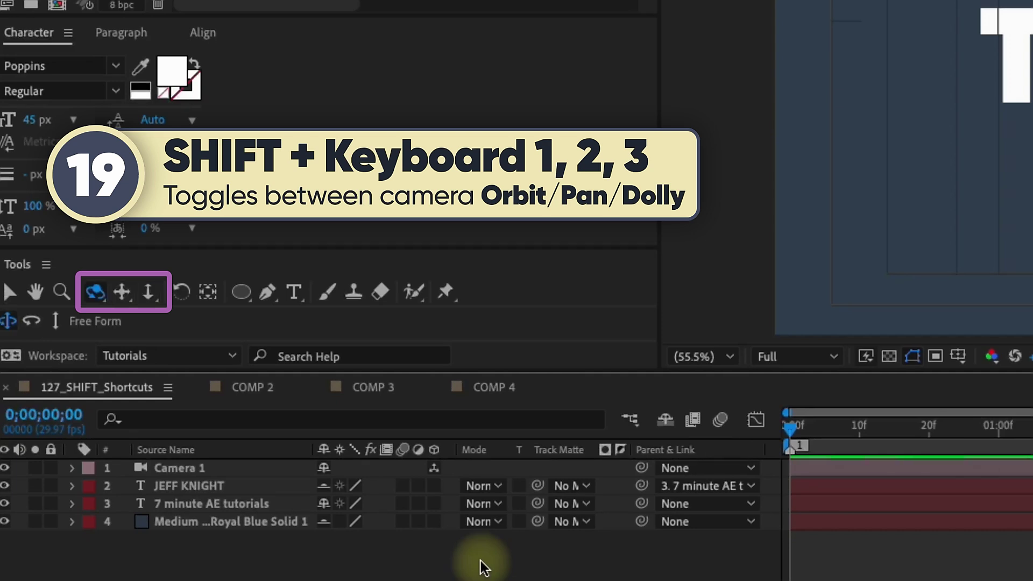
key(shift+2)
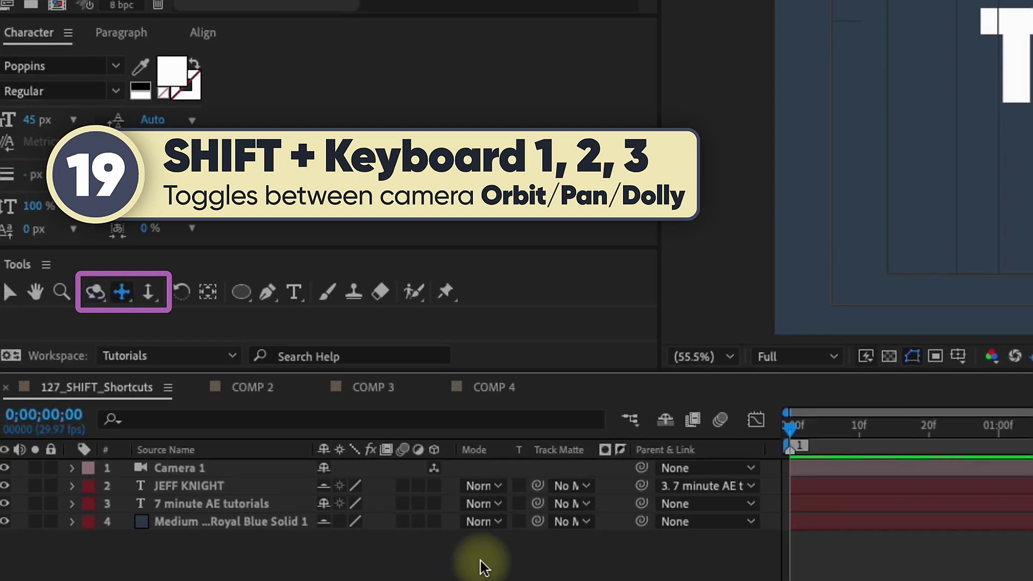
key(shift+3)
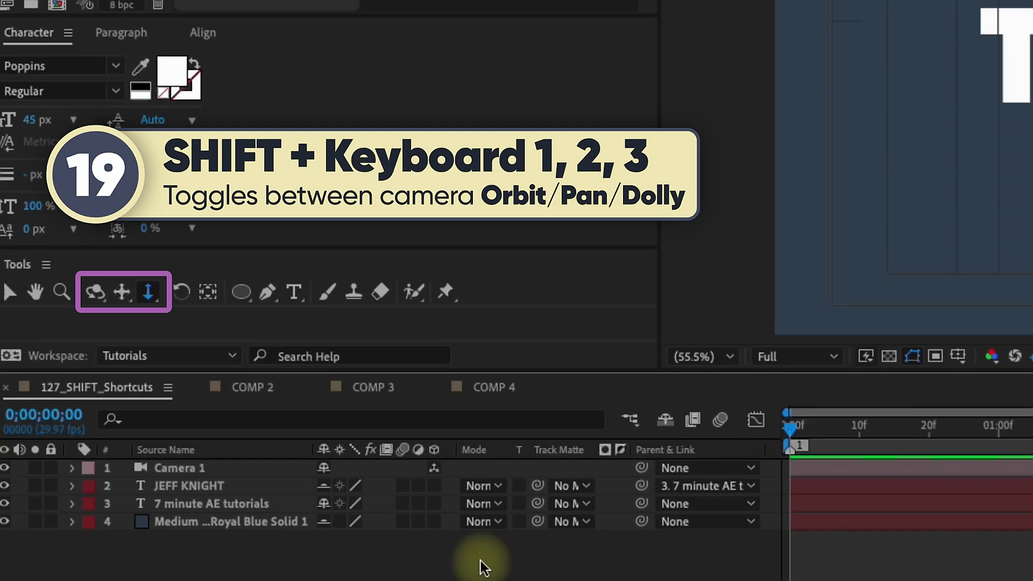
Place numbered markers 5, 6 and 7 at 0;00;01;11, 0;00;02;07 and 0;00;03;02
drag(789, 427, 1032, 434)
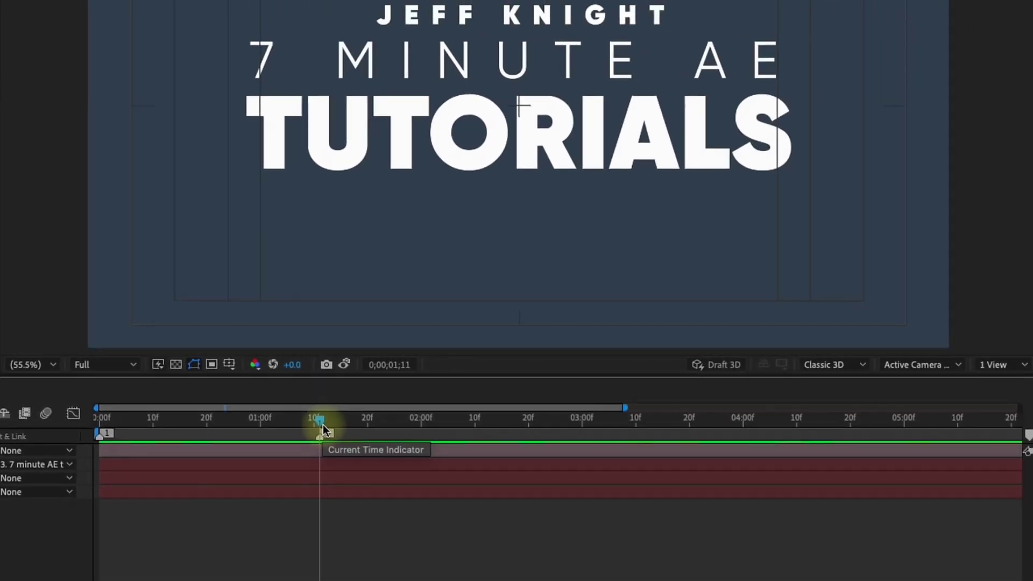
key(shift+5)
click(458, 422)
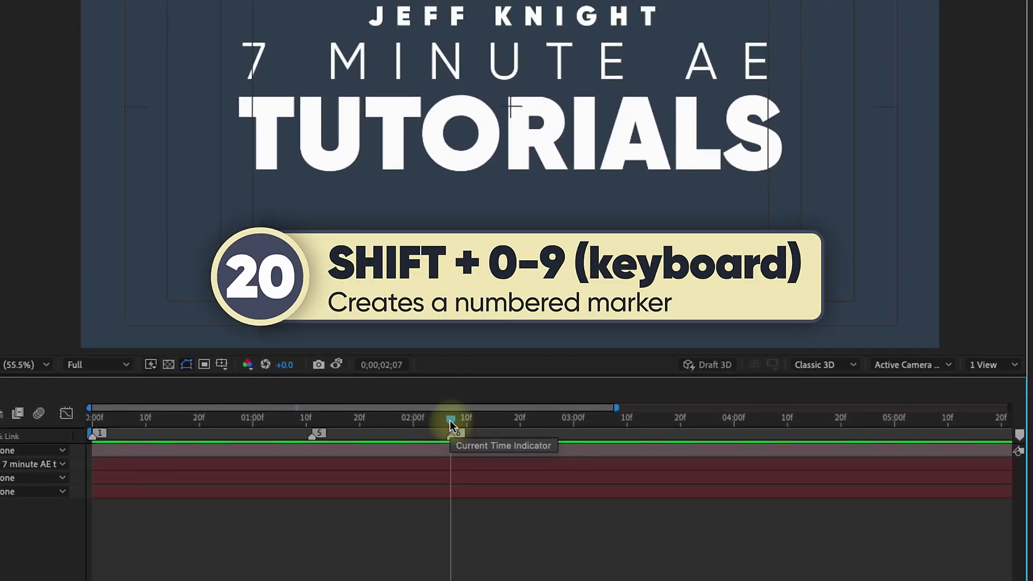
key(shift+6)
click(585, 421)
key(shift+7)
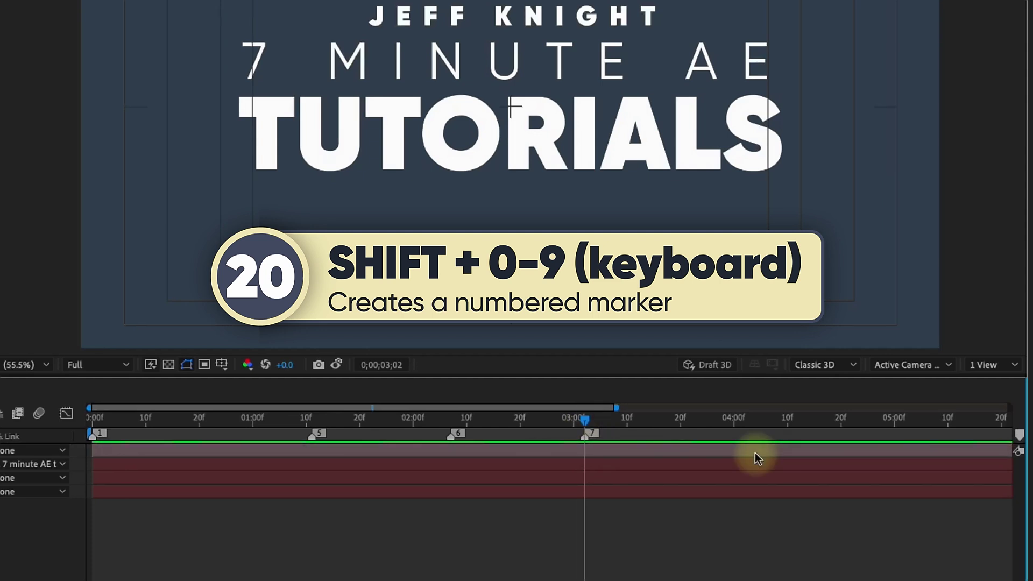
Move marker 5 to the current time, then put marker 7 at 0;00;01;20; pressing 1 at 0;00;00;22 switches the camera tool instead
key(shift+5)
key(ctrl+z)
key(shift+5)
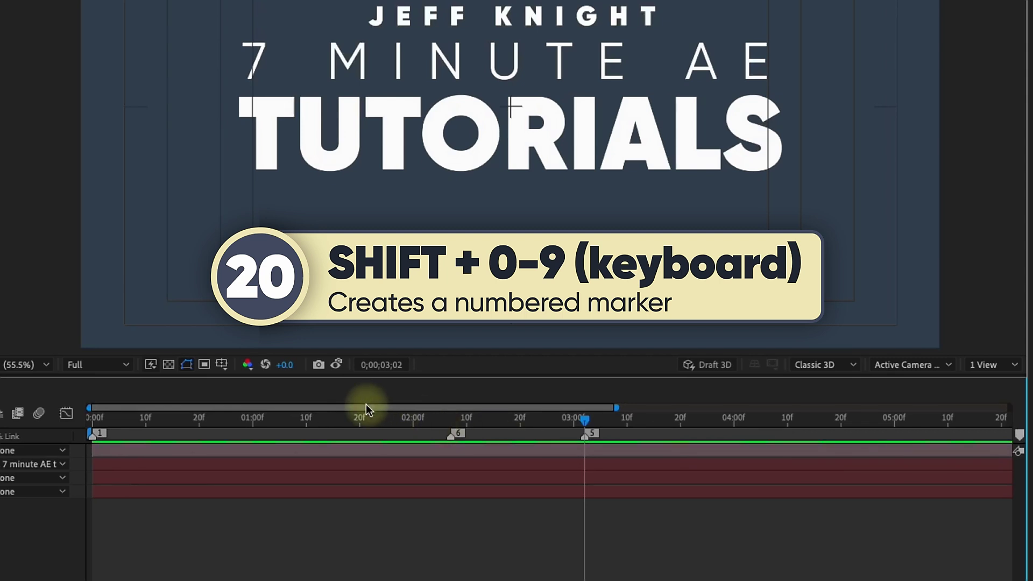
click(360, 420)
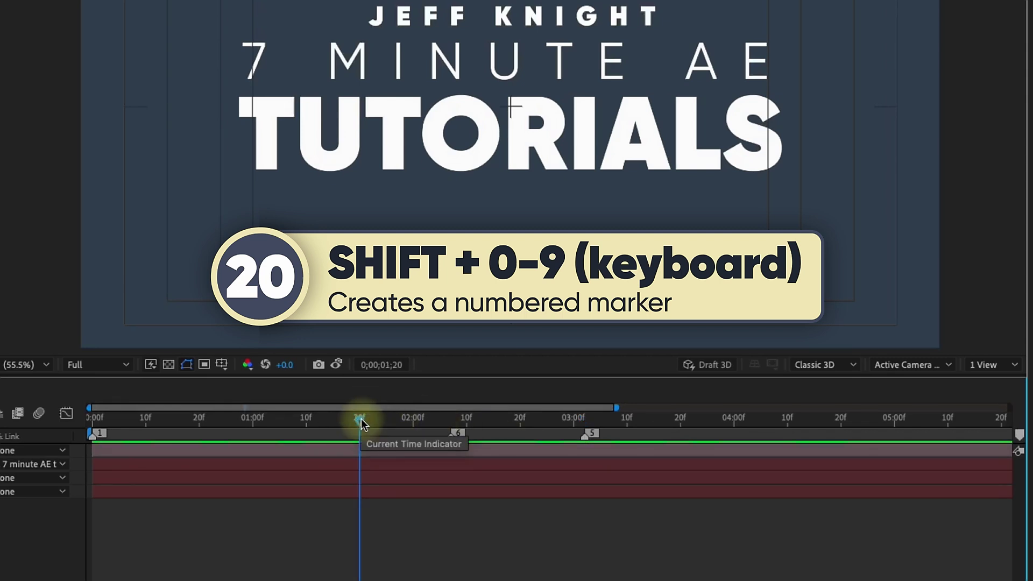
key(shift+7)
click(209, 419)
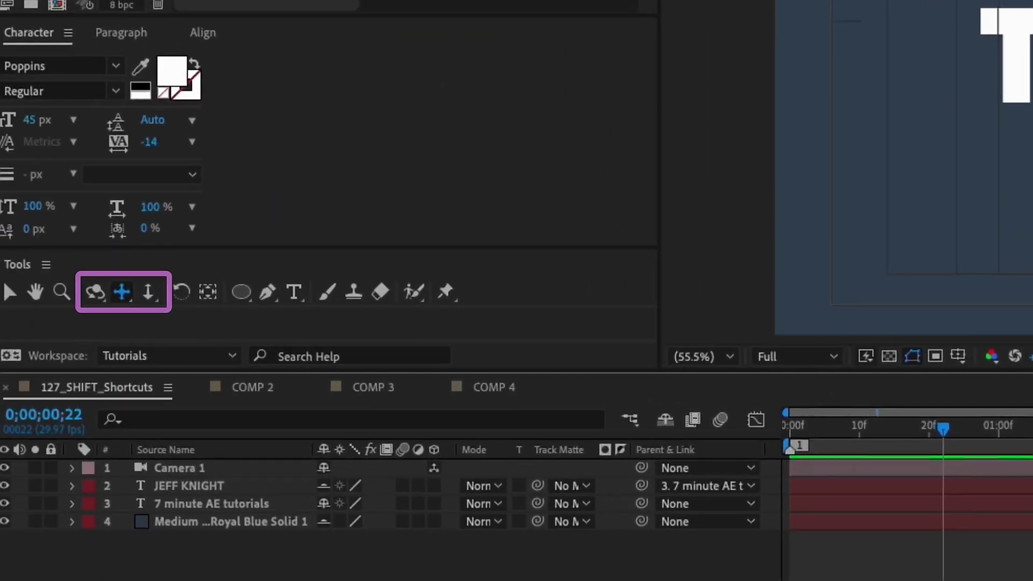
key(c)
key(c)
key(c)
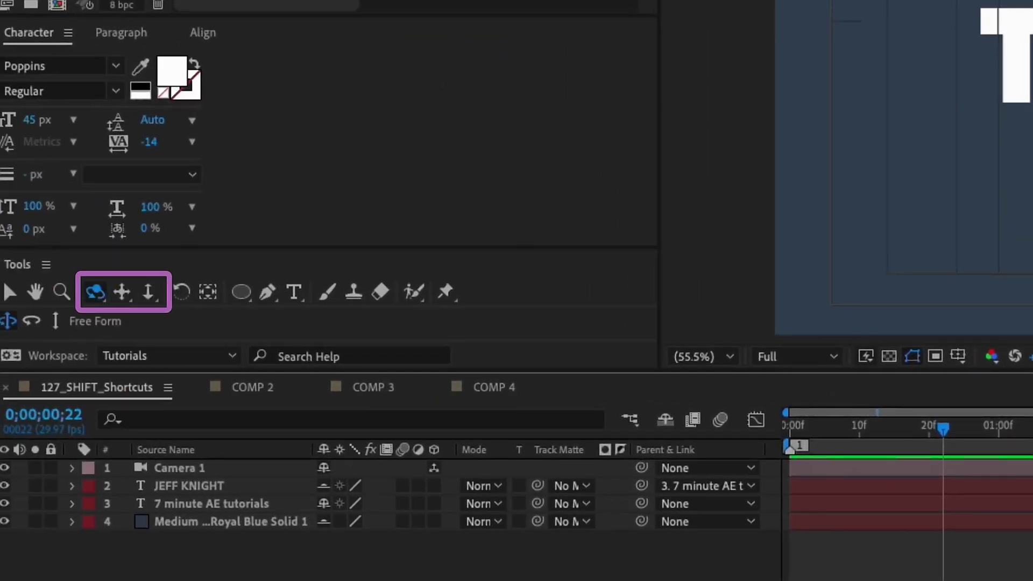
Turn off the 3D preference 'Use 1/2/3 for navigation and 4/5/6 for transform gizmos'
click(130, 13)
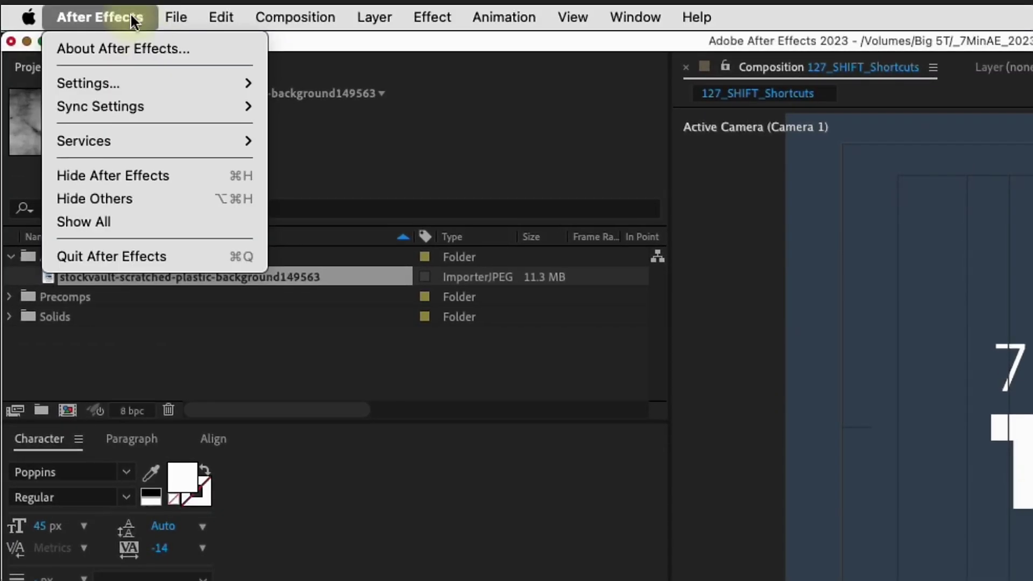
mouse_move(170, 81)
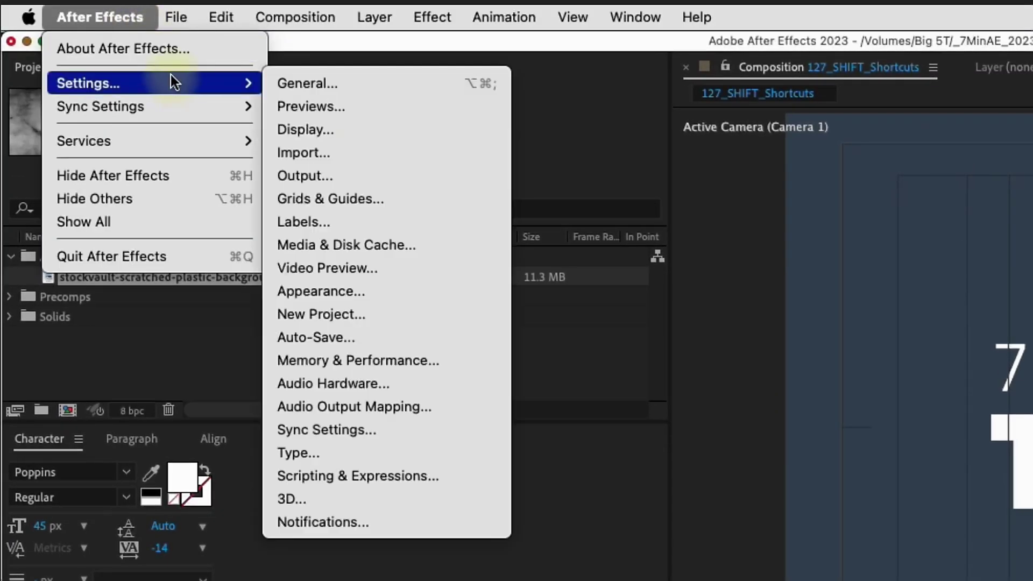
click(314, 502)
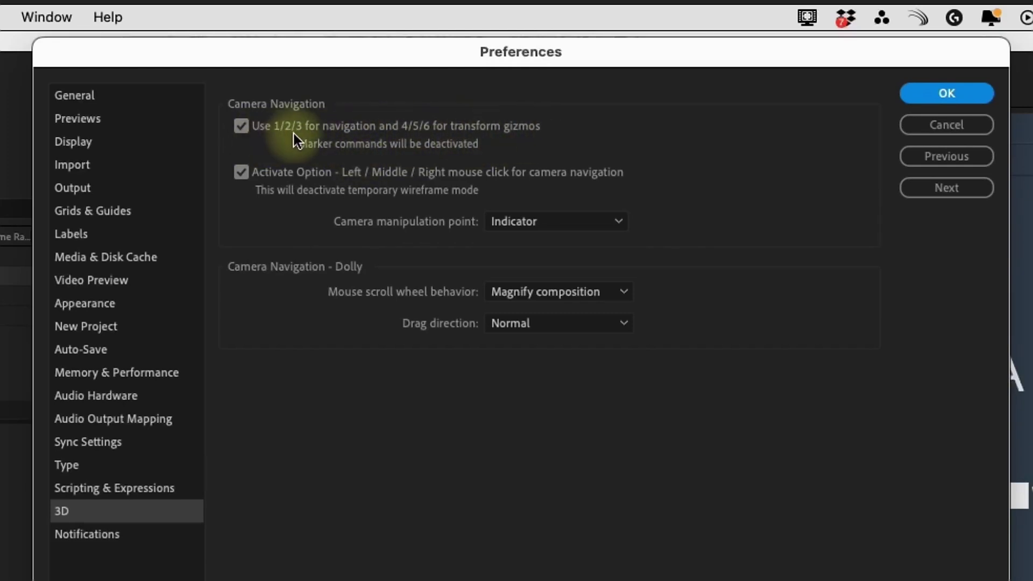
click(242, 127)
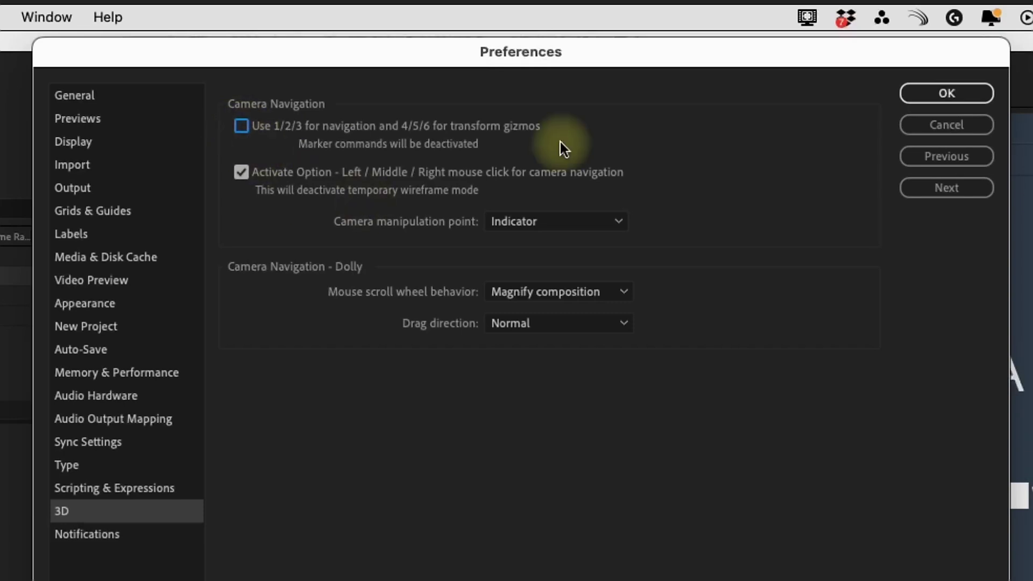
click(958, 91)
Place numbered markers 1, 2 and 3 at 16f, 24f and 0;00;01;01
click(204, 505)
key(shift+1)
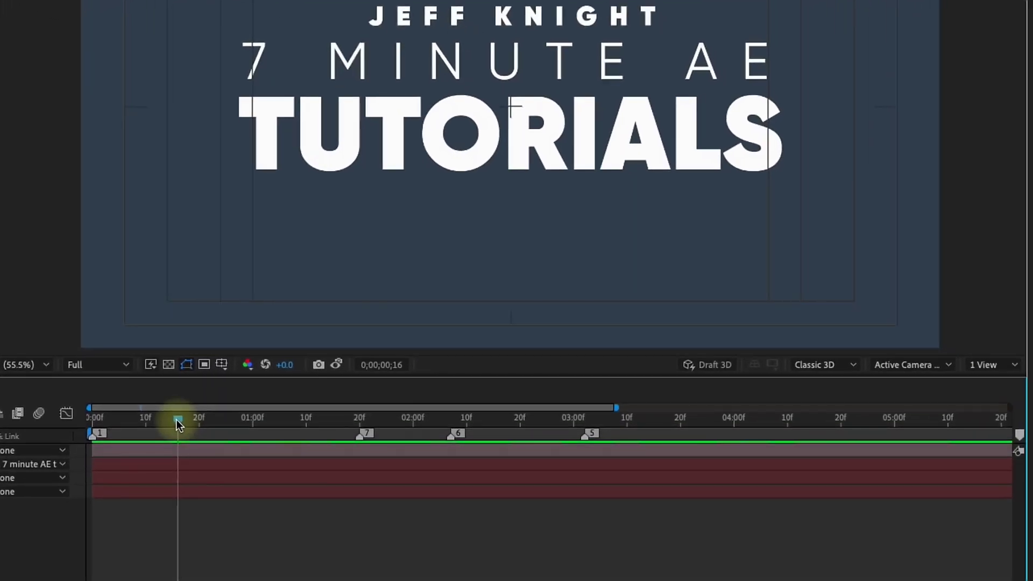
click(220, 420)
key(shift+2)
click(259, 421)
key(shift+3)
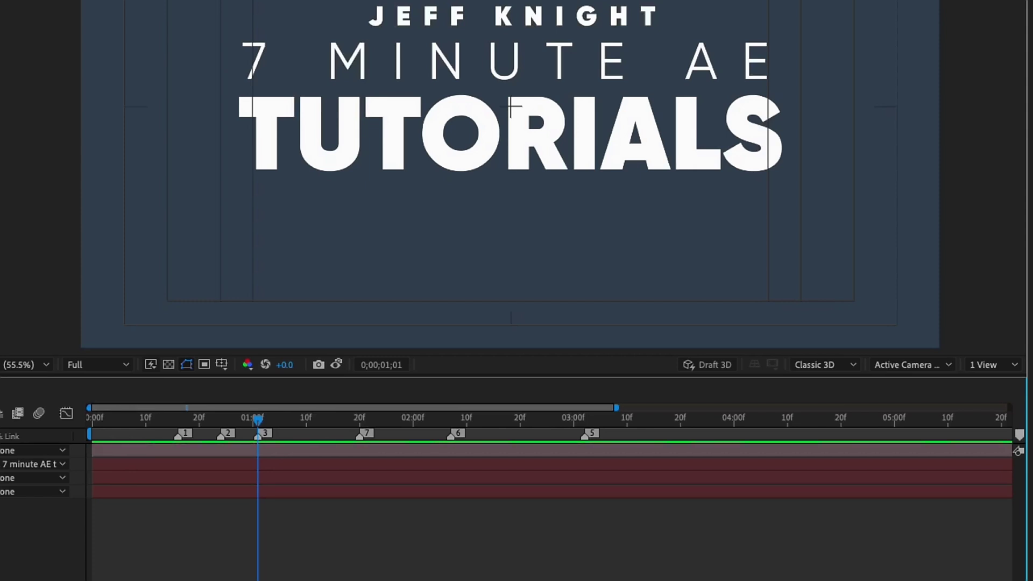
Jump the current time between markers 5, 7, 1 and back to 5
key(5)
key(7)
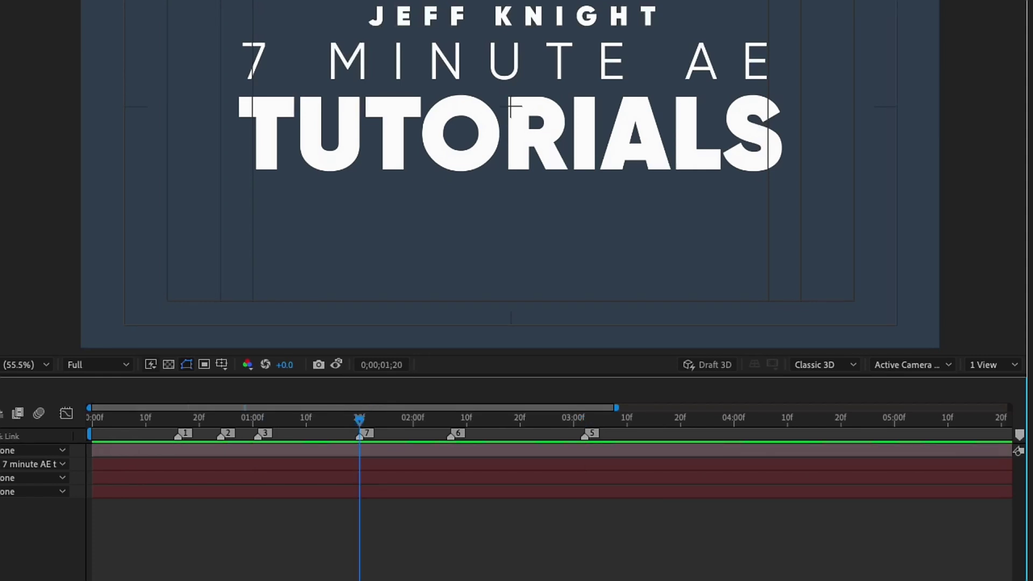
key(1)
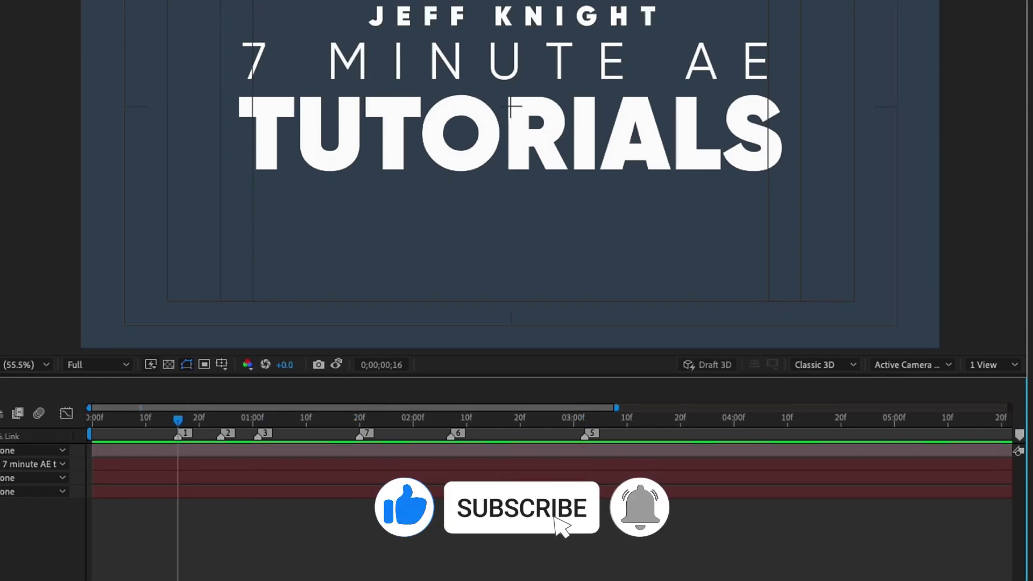
key(5)
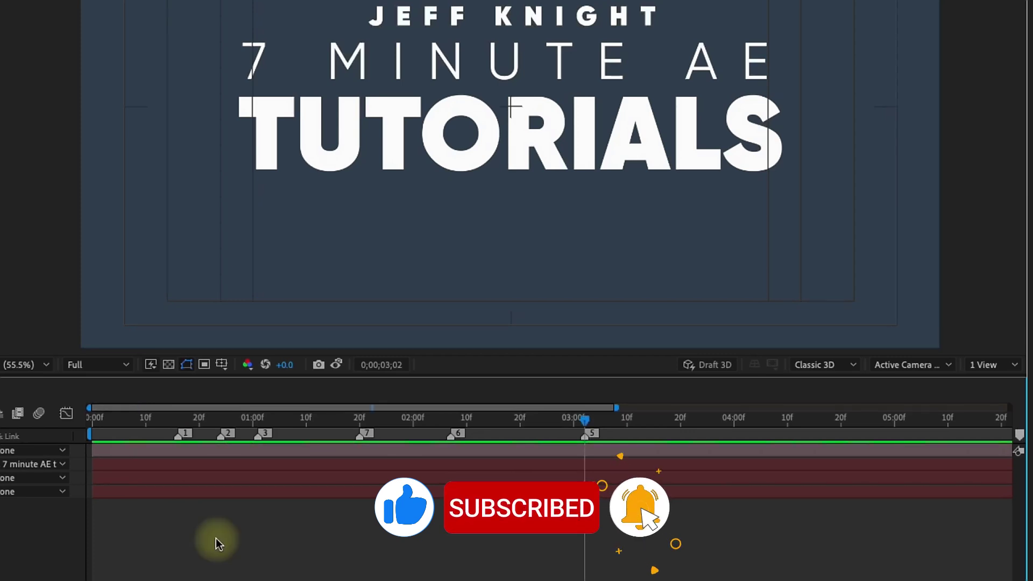